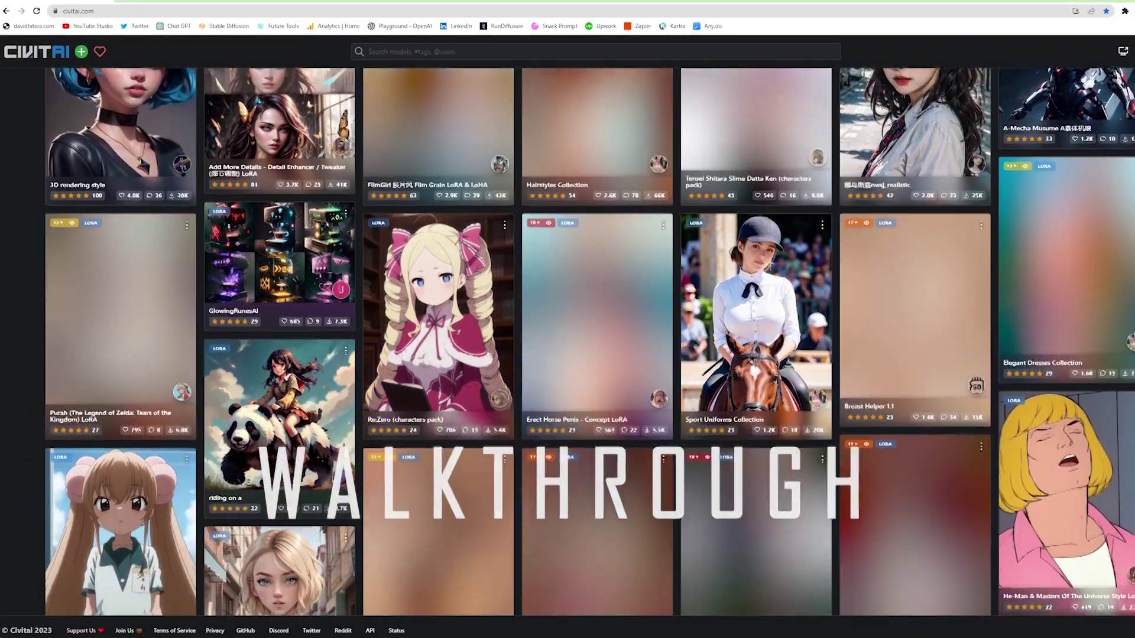
{"action": "scroll", "coordinate": [756, 342], "scroll_direction": "down", "scroll_amount": 5}
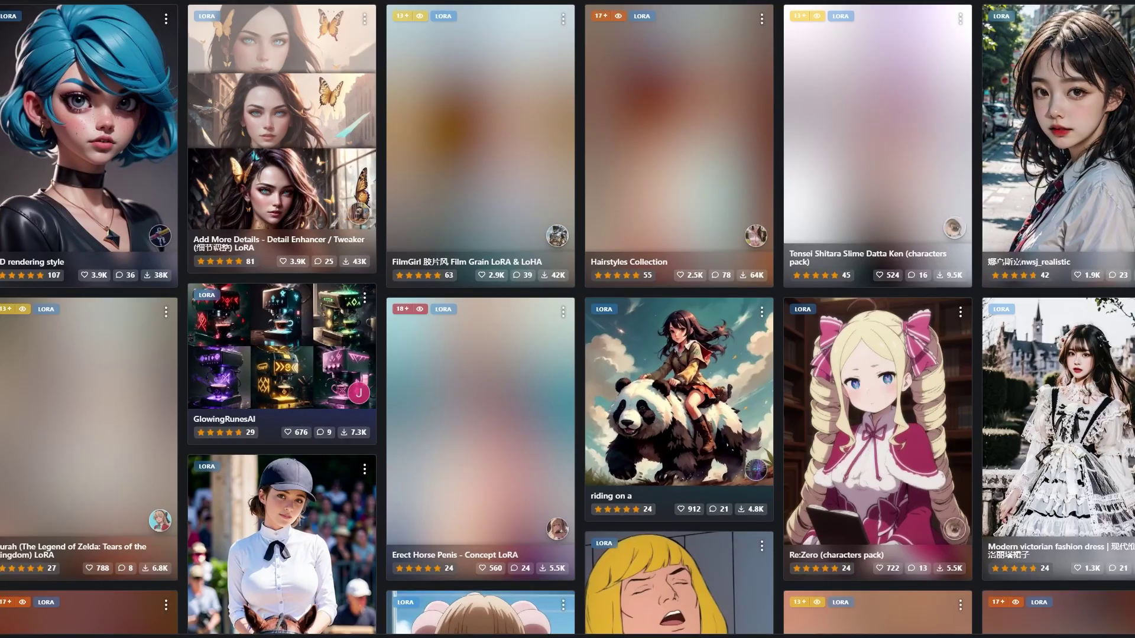
Step: Open the GlowingRunesAI model page and browse the checkpoint list for anyloraCheckpoint
{"action": "left_click", "coordinate": [293, 361]}
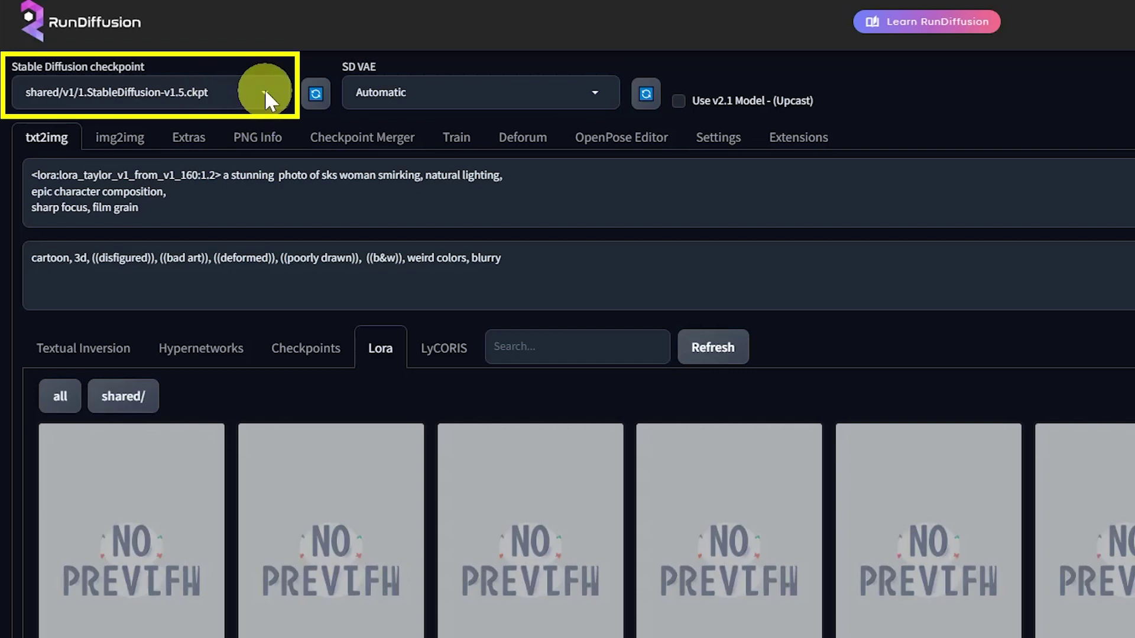
{"action": "left_click", "coordinate": [265, 95]}
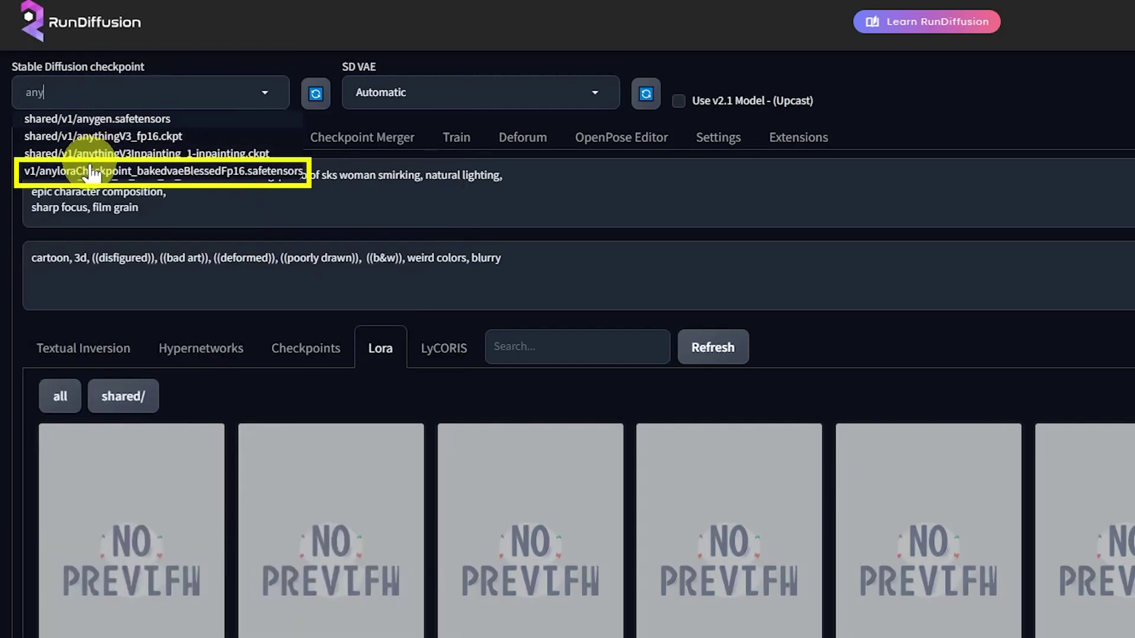
{"action": "scroll", "coordinate": [265, 12], "scroll_direction": "down", "scroll_amount": 5}
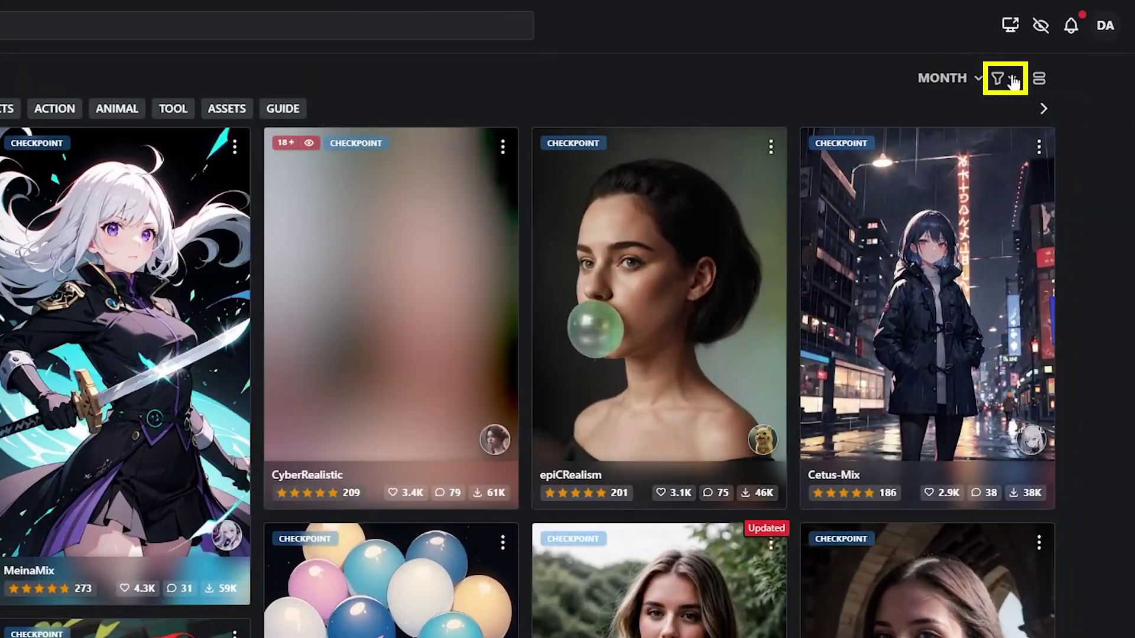
Step: Filter Civitai's model types to Checkpoint and open the AnyLoRA card
{"action": "left_click", "coordinate": [1045, 89]}
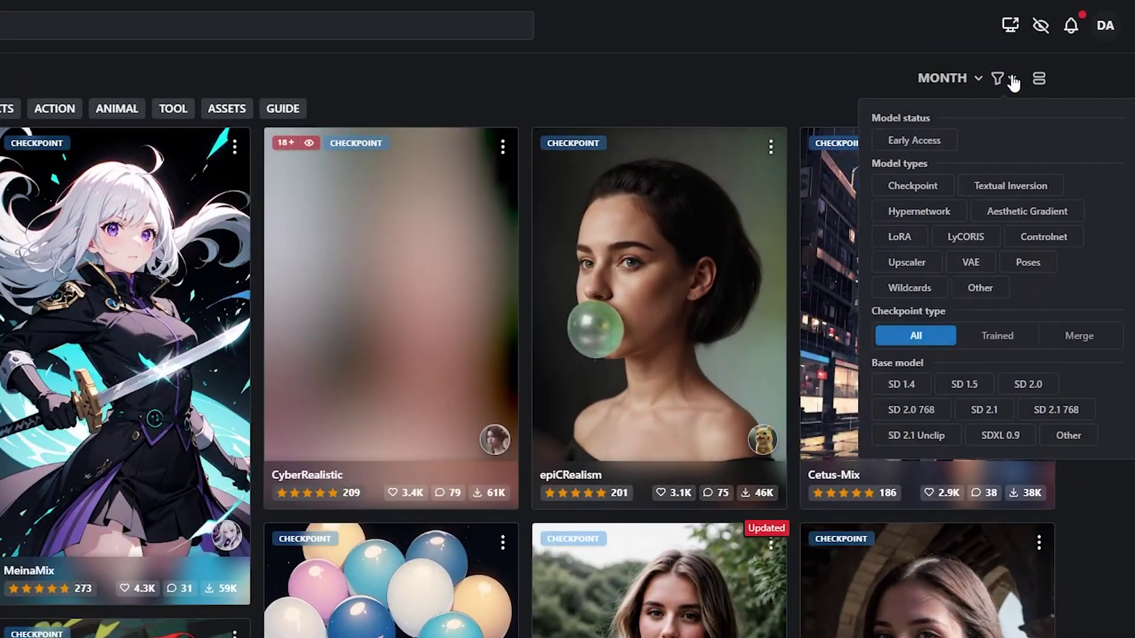
{"action": "left_click", "coordinate": [924, 190]}
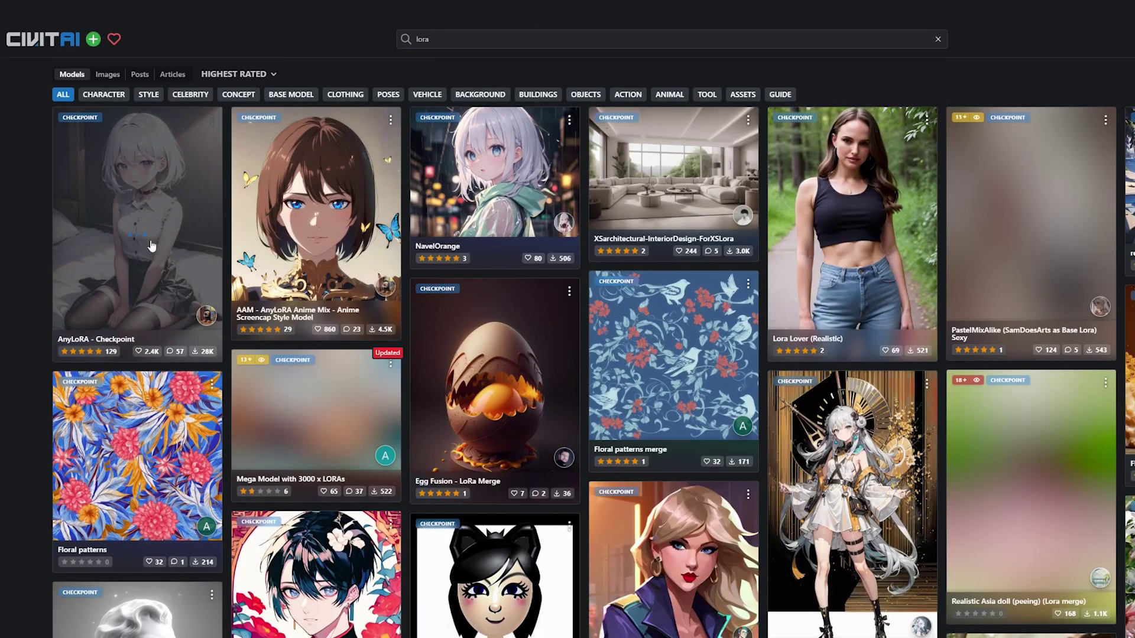
{"action": "left_click", "coordinate": [157, 247]}
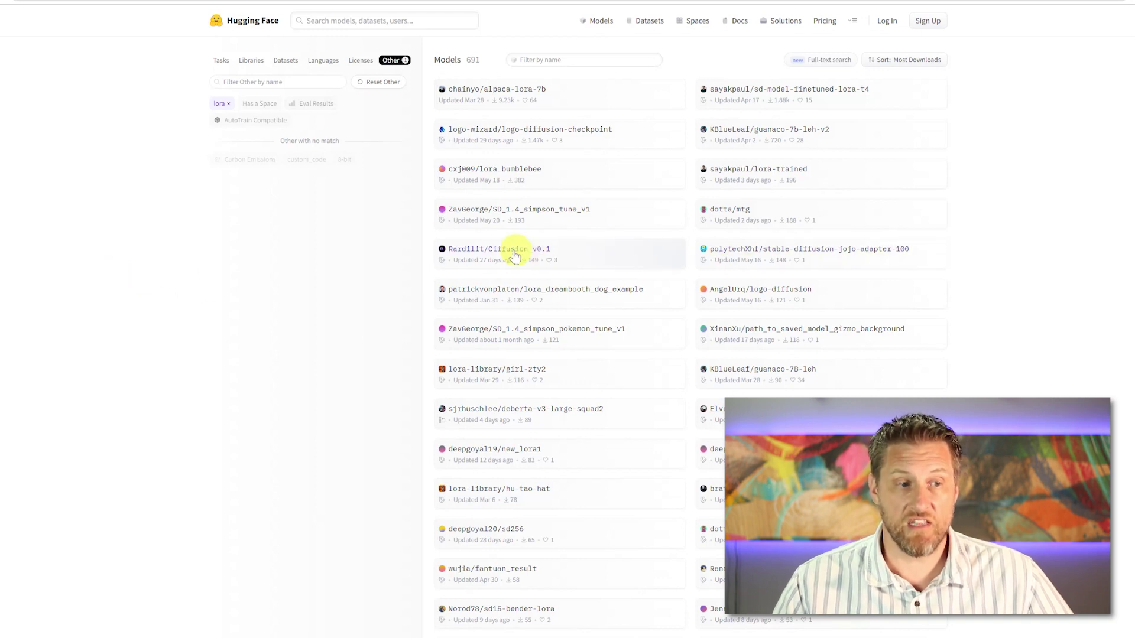
Step: Open the ZavGeorge/SD_1.4_simpson_tune_v1 card, then the logo-wizard/logo-diffusion-checkpoint model
{"action": "scroll", "coordinate": [500, 337], "scroll_direction": "down", "scroll_amount": 2}
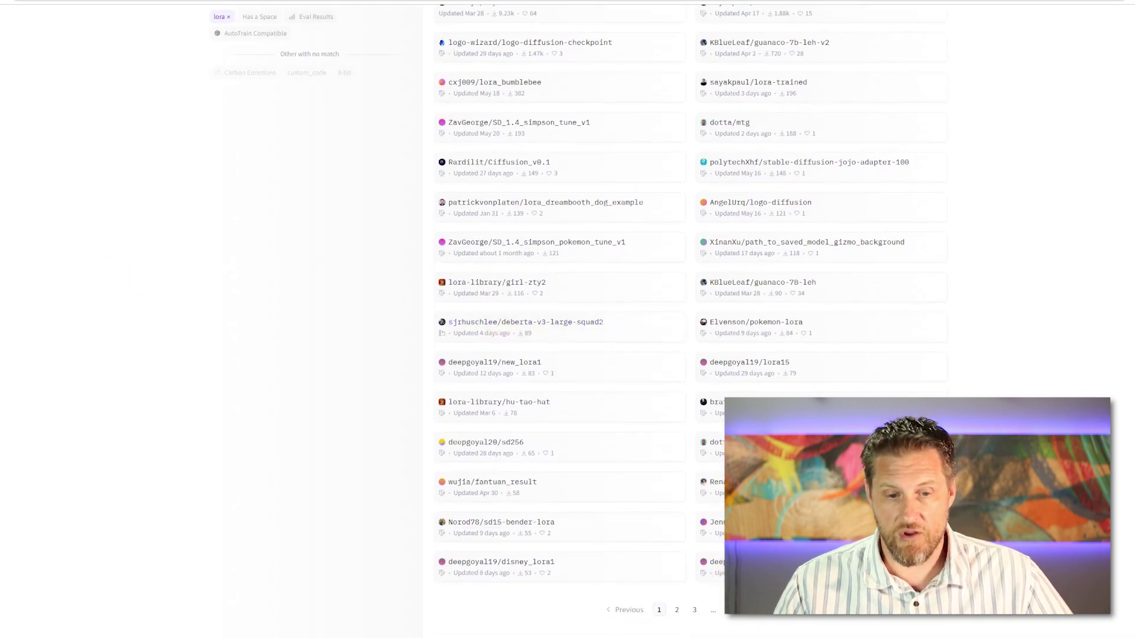
{"action": "scroll", "coordinate": [741, 616], "scroll_direction": "down", "scroll_amount": 2}
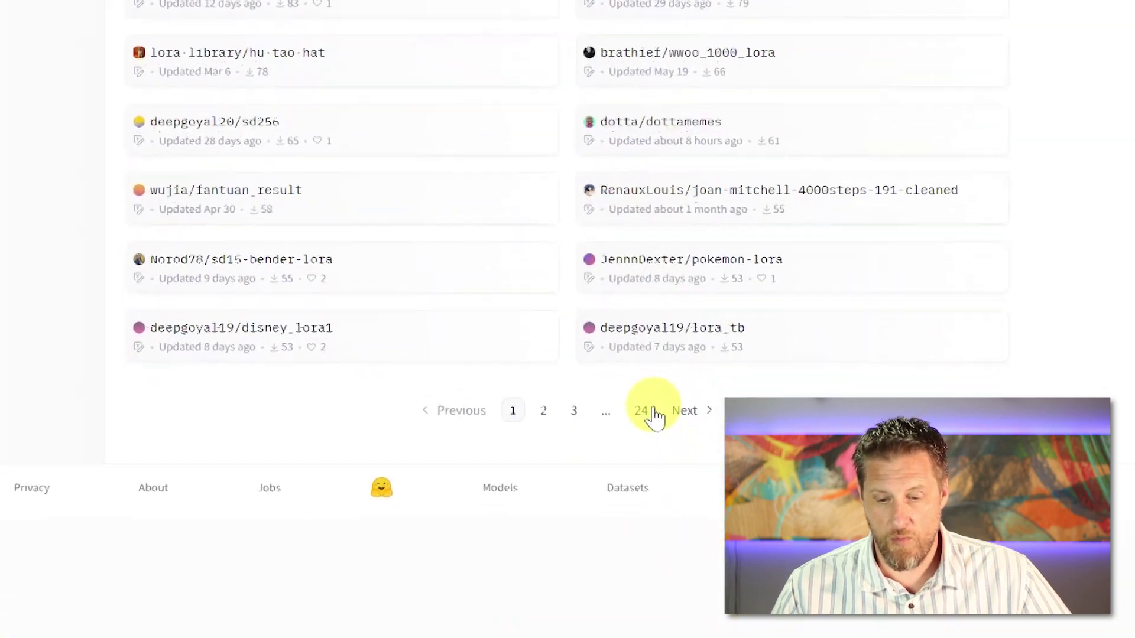
{"action": "scroll", "coordinate": [170, 253], "scroll_direction": "up", "scroll_amount": 10}
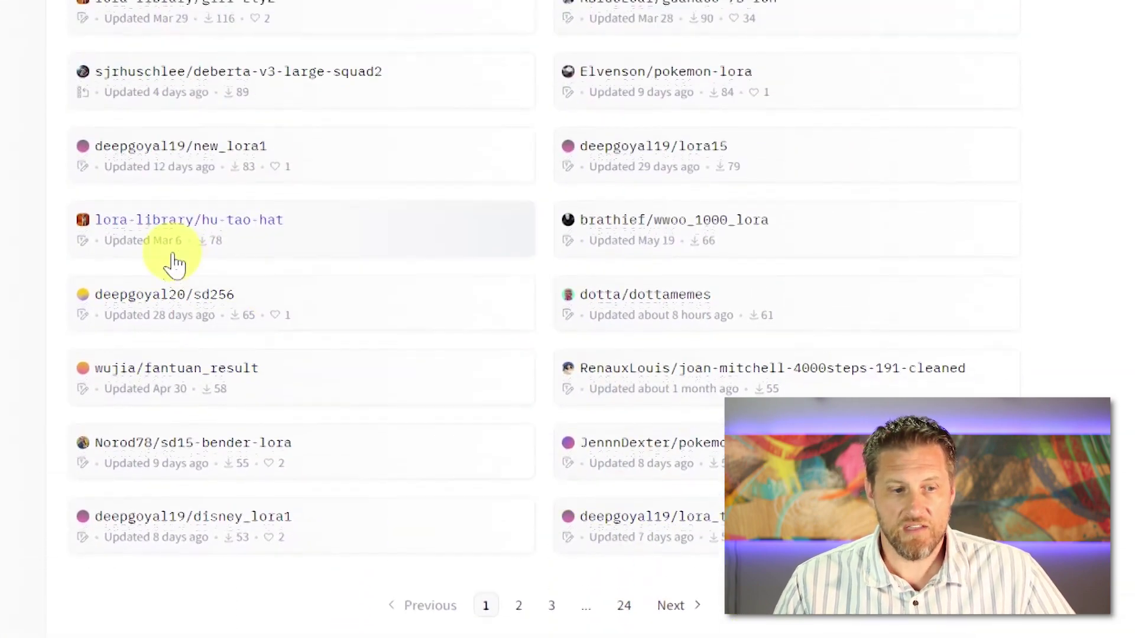
{"action": "left_click", "coordinate": [211, 109]}
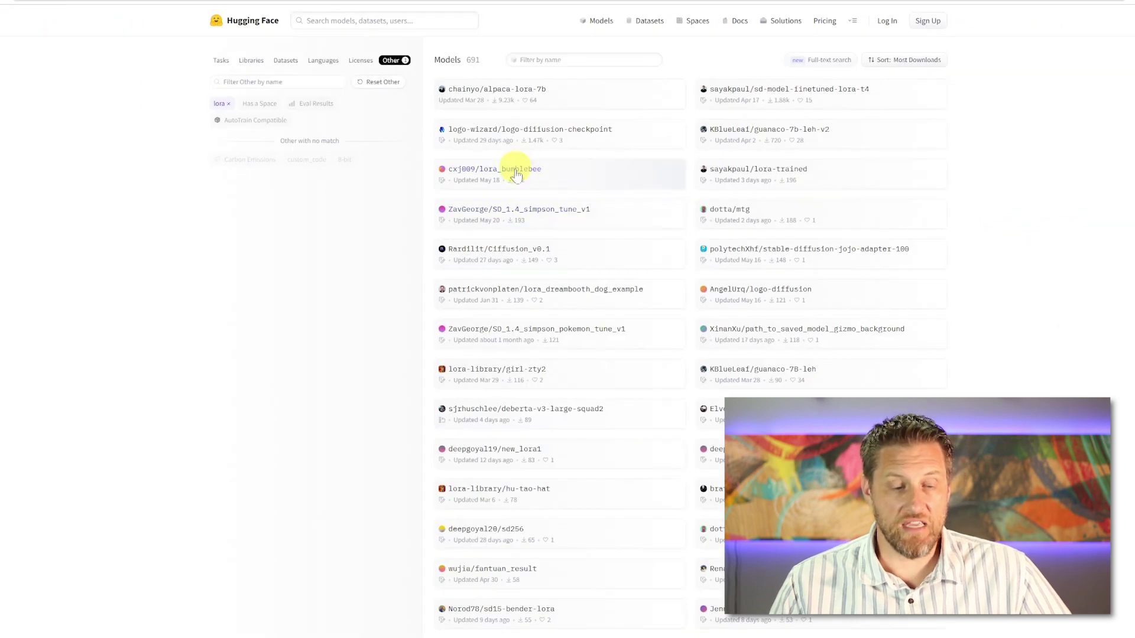
{"action": "left_click", "coordinate": [528, 143]}
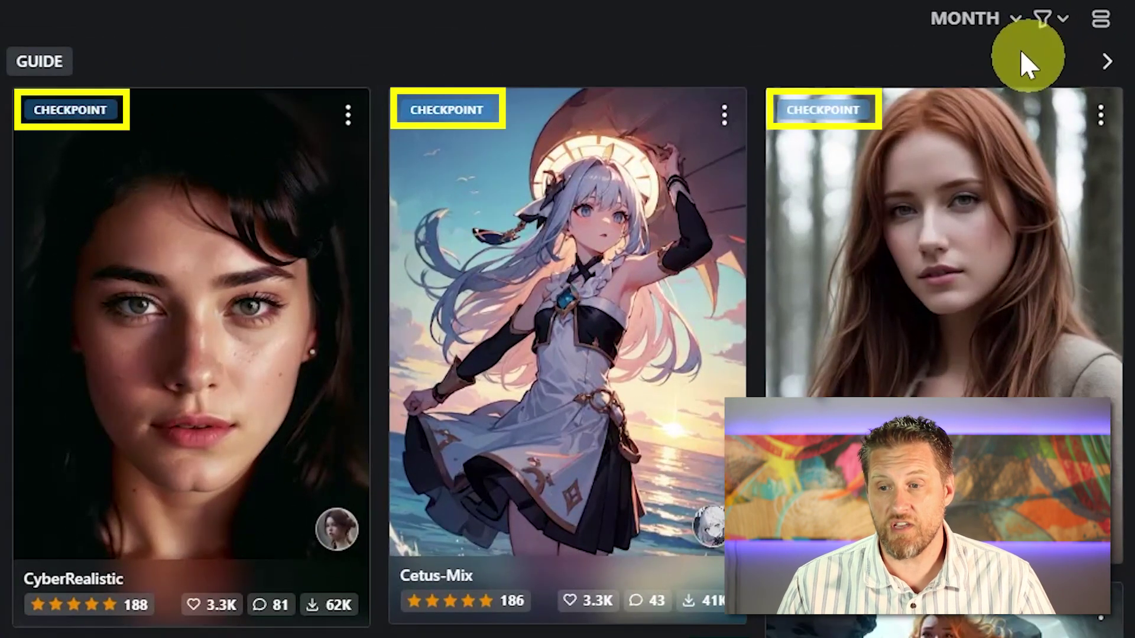
Step: Filter the models to LoRA type and browse the Character category
{"action": "left_click", "coordinate": [1036, 29]}
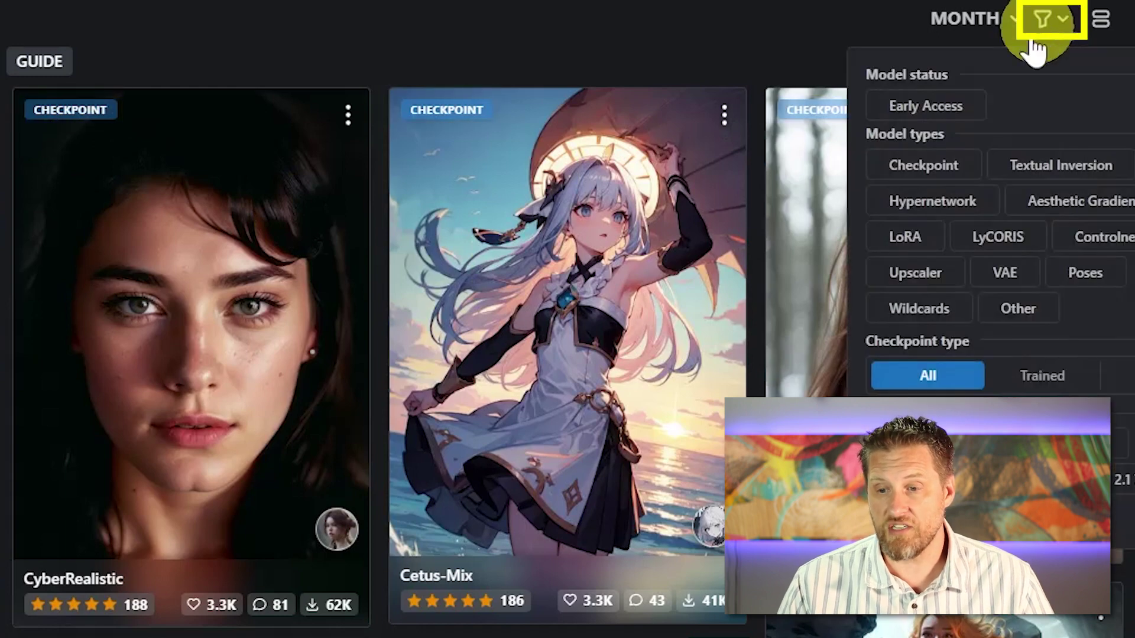
{"action": "left_click", "coordinate": [922, 242]}
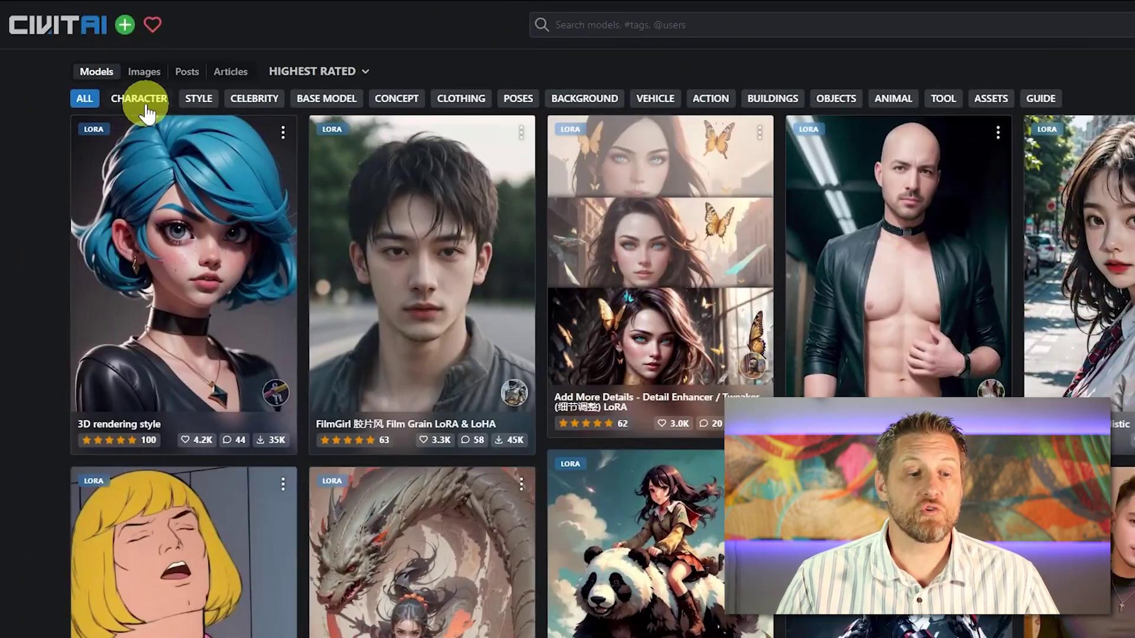
{"action": "left_click", "coordinate": [159, 103]}
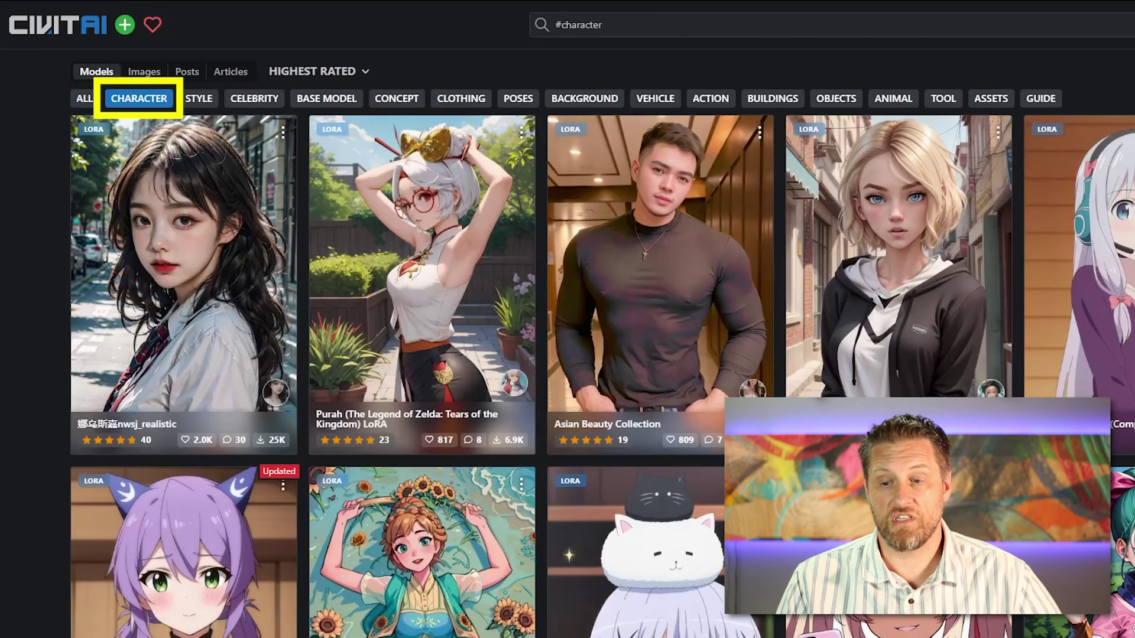
{"action": "scroll", "coordinate": [1124, 310], "scroll_direction": "down", "scroll_amount": 4}
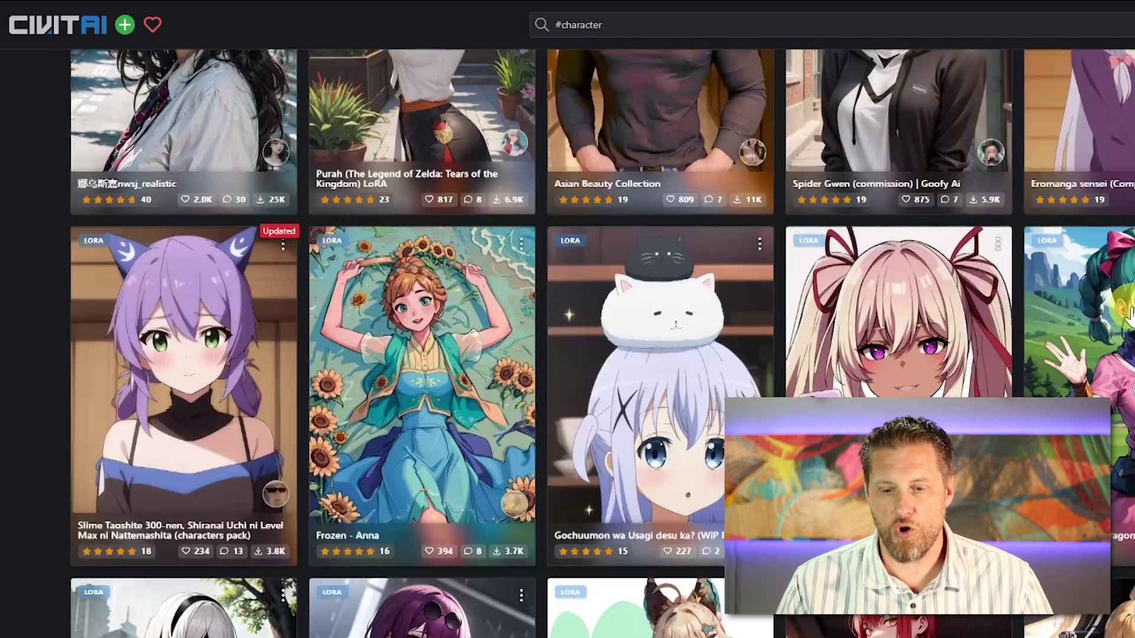
{"action": "scroll", "coordinate": [1128, 313], "scroll_direction": "down", "scroll_amount": 2}
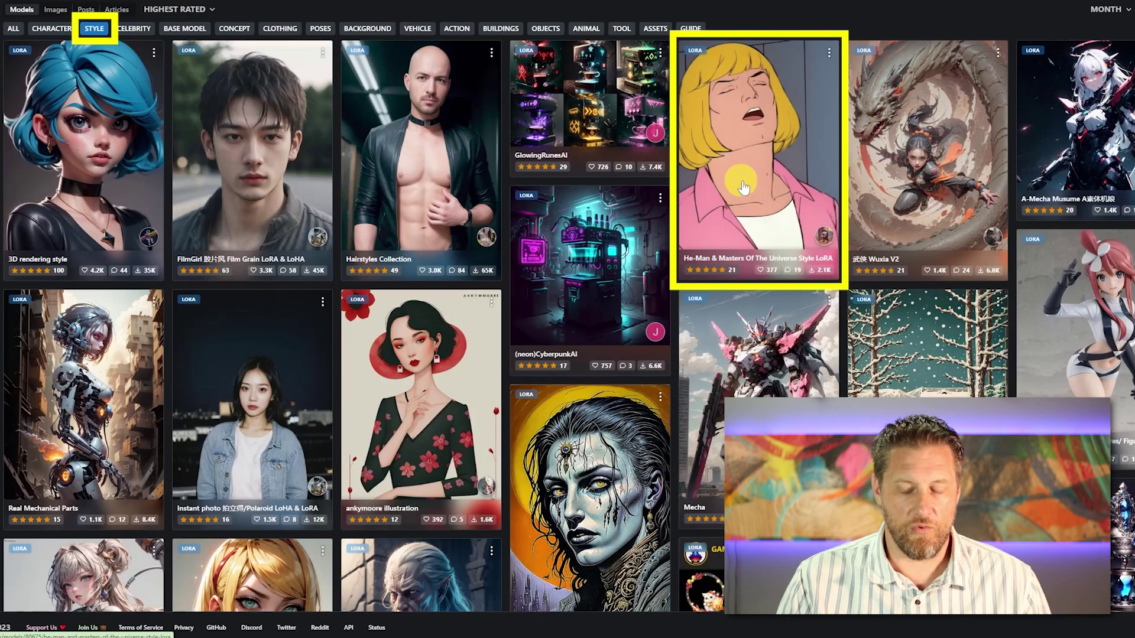
{"action": "scroll", "coordinate": [780, 248], "scroll_direction": "down", "scroll_amount": 2}
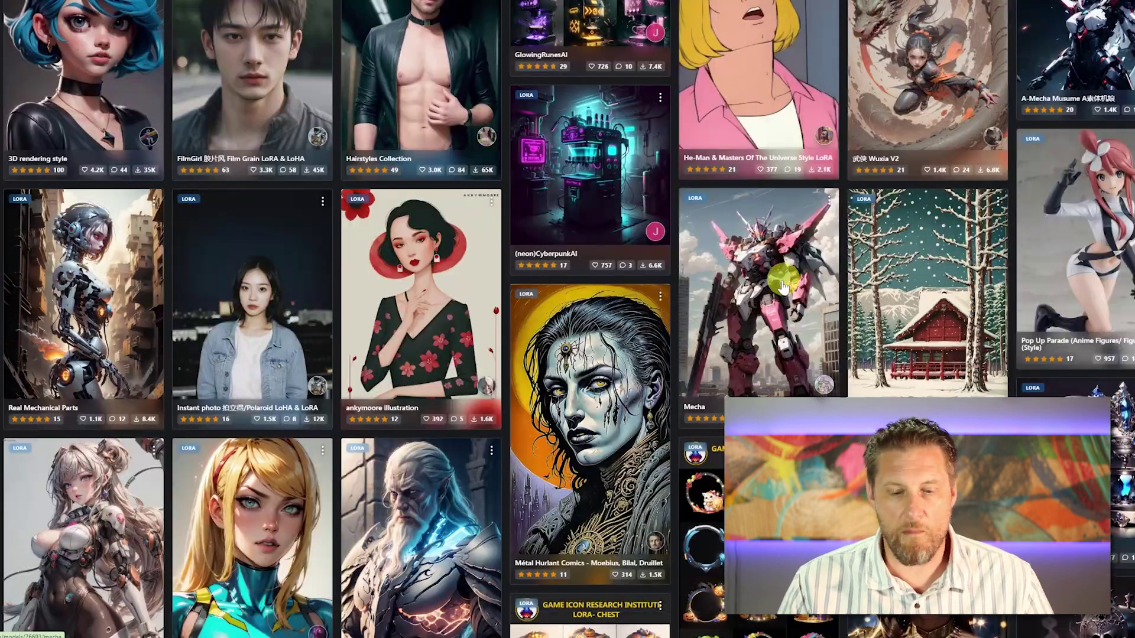
{"action": "scroll", "coordinate": [783, 287], "scroll_direction": "up", "scroll_amount": 2}
Step: Switch through the Celebrity and Vehicle categories, then open the elizabeth_olsen LoRA page
{"action": "left_click", "coordinate": [135, 32]}
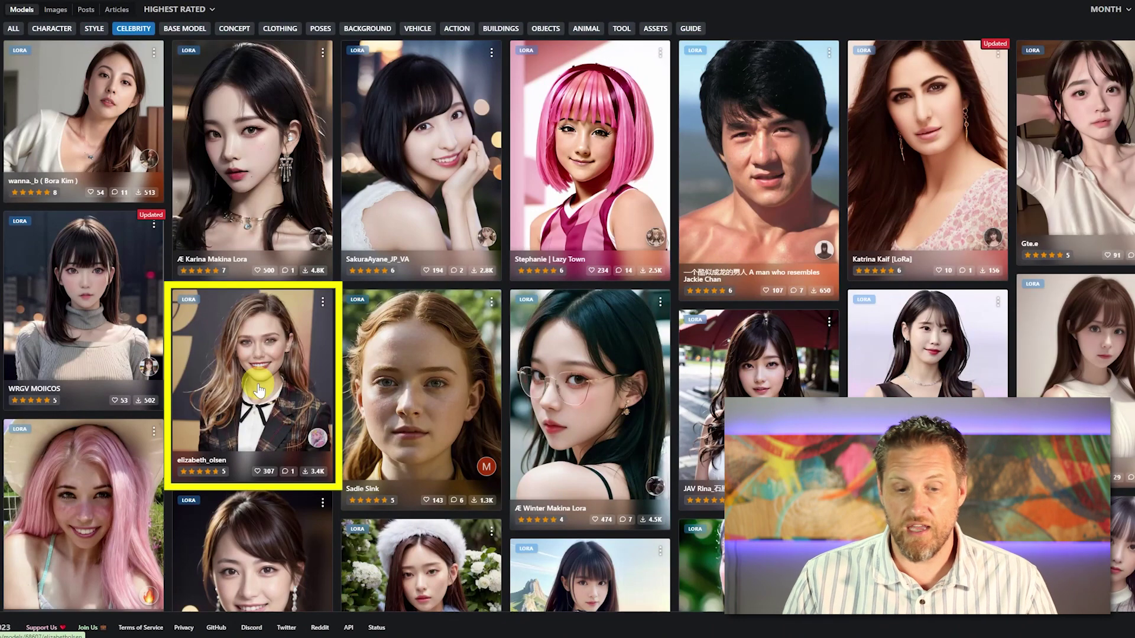
{"action": "left_click", "coordinate": [414, 30]}
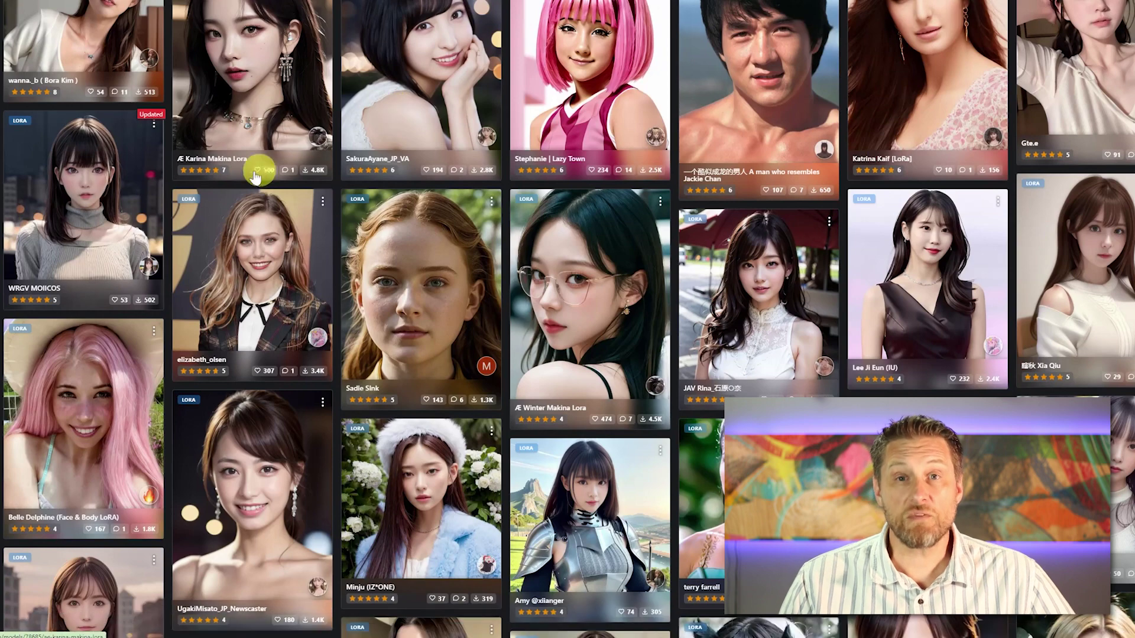
{"action": "left_click", "coordinate": [239, 267]}
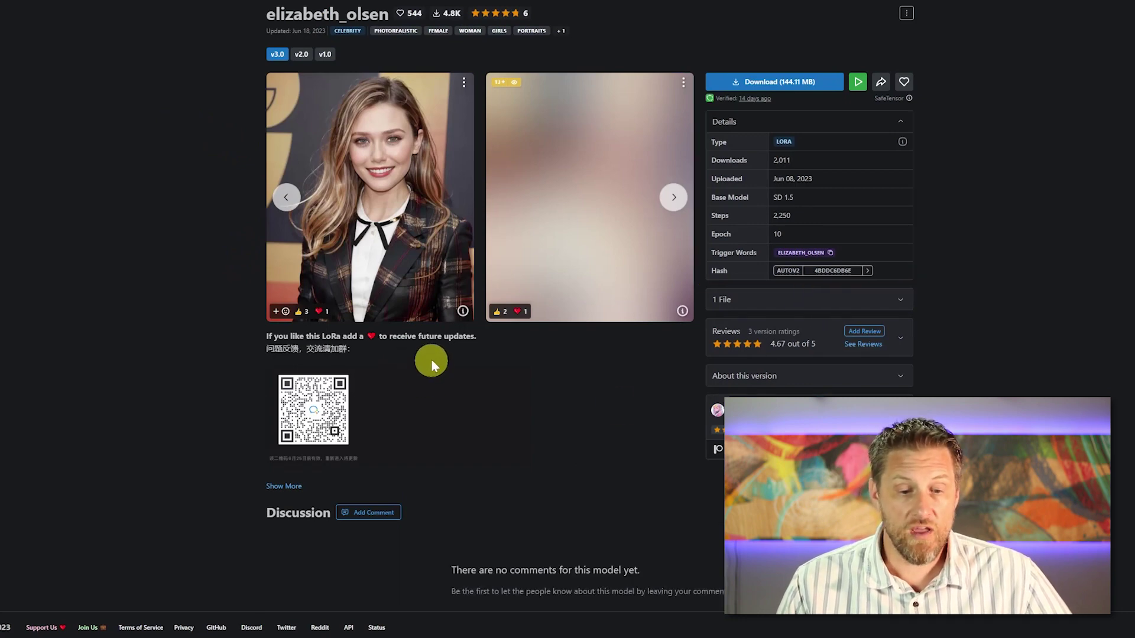
Step: View the generation settings behind the elizabeth_olsen example image
{"action": "left_click", "coordinate": [463, 312]}
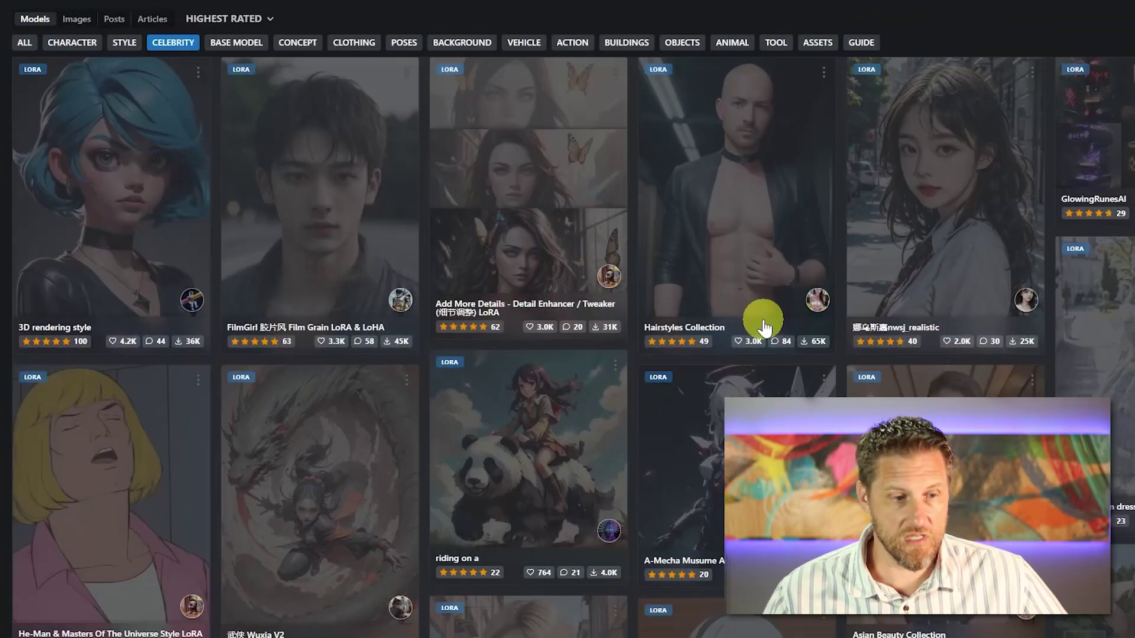
{"action": "scroll", "coordinate": [768, 337], "scroll_direction": "down", "scroll_amount": 10}
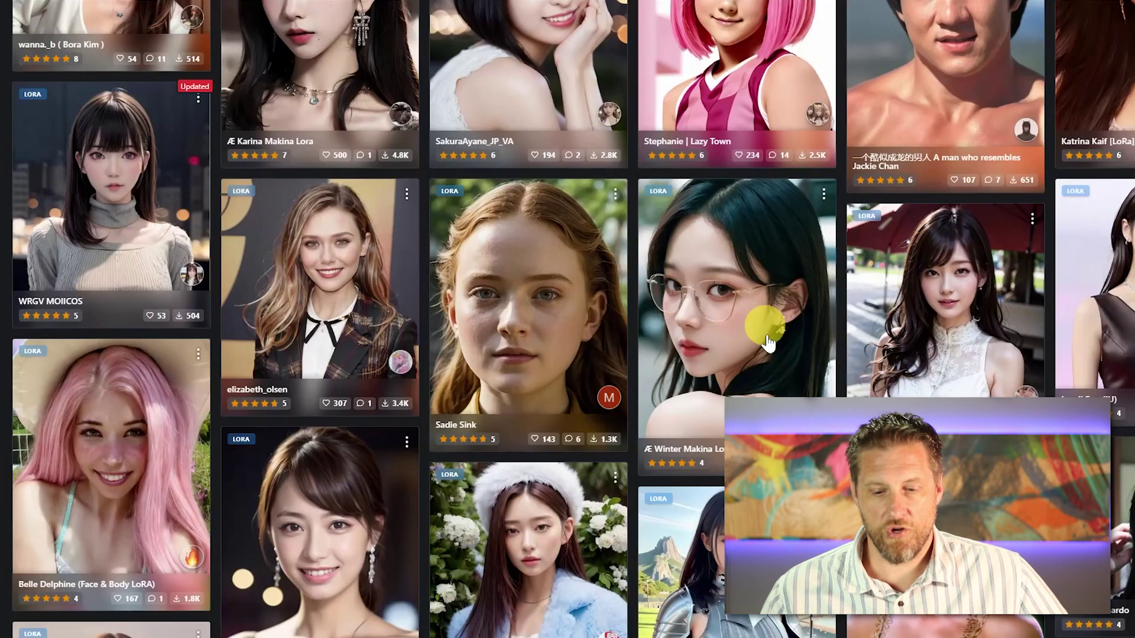
{"action": "scroll", "coordinate": [769, 343], "scroll_direction": "down", "scroll_amount": 15}
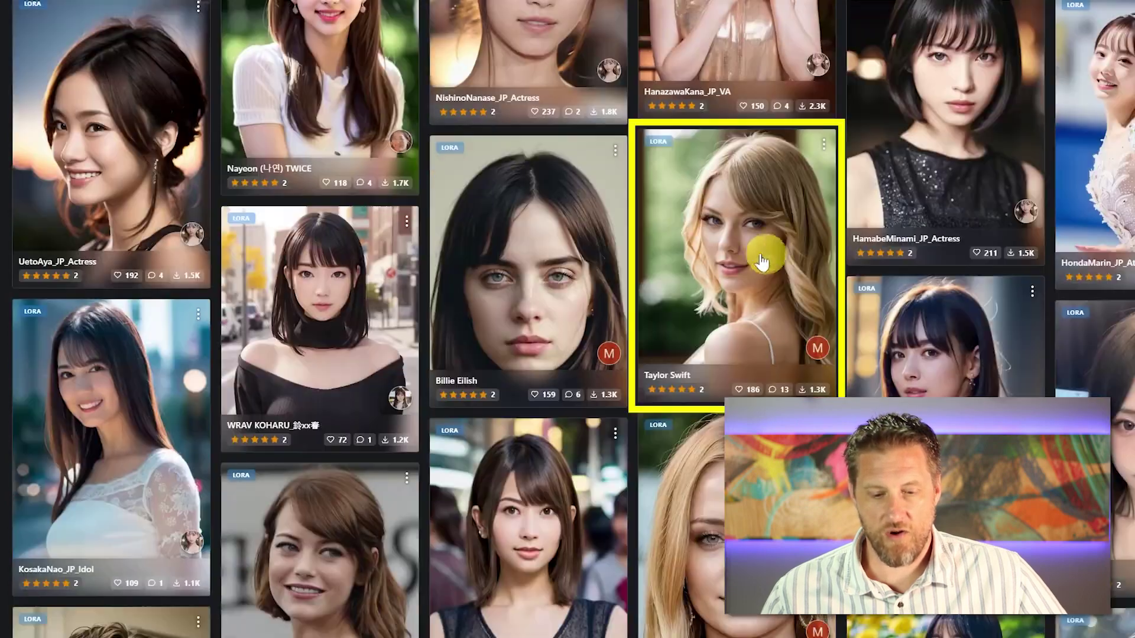
Step: Open the Taylor Swift LoRA page, browse its examples including 13+ images, and expand the description
{"action": "left_click", "coordinate": [732, 260]}
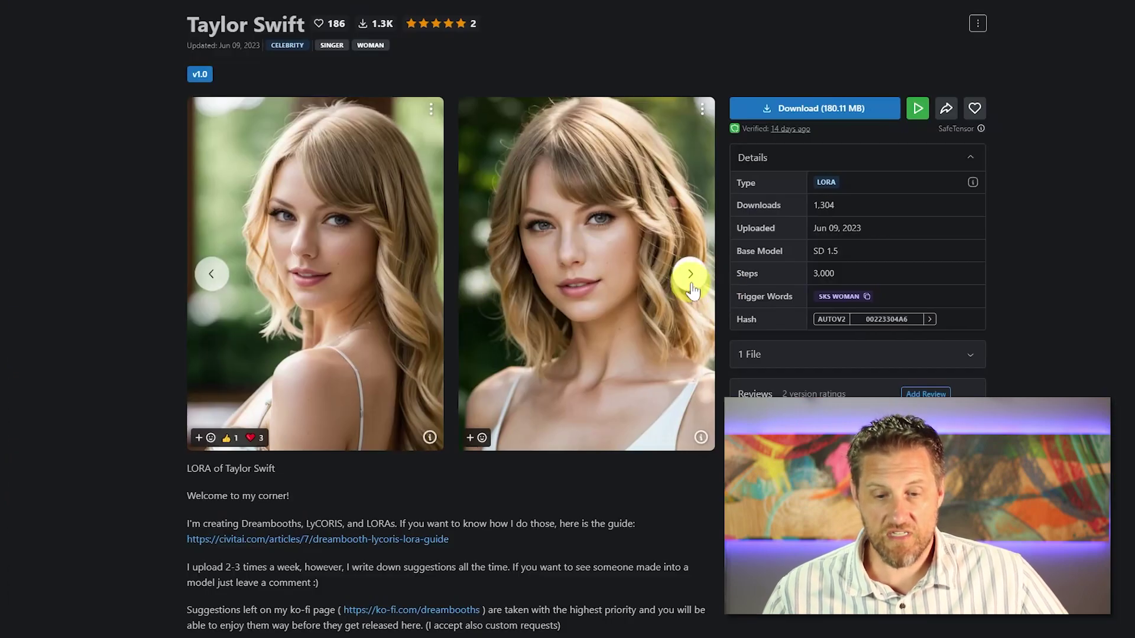
{"action": "left_click", "coordinate": [690, 284]}
{"action": "left_click", "coordinate": [691, 284]}
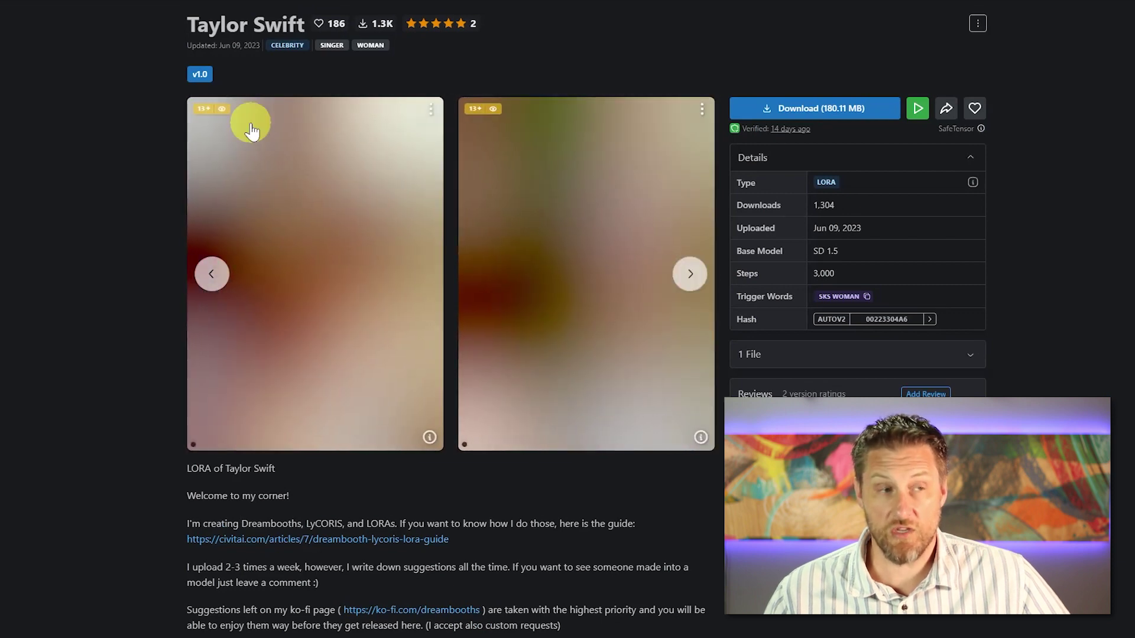
{"action": "left_click", "coordinate": [222, 112]}
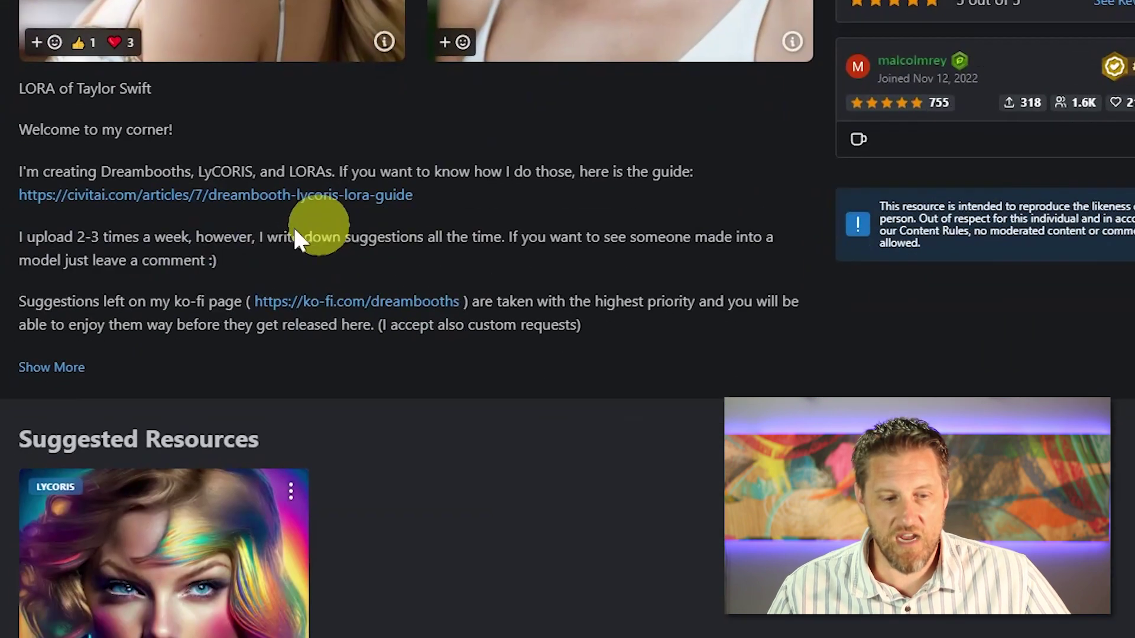
{"action": "left_click", "coordinate": [59, 369]}
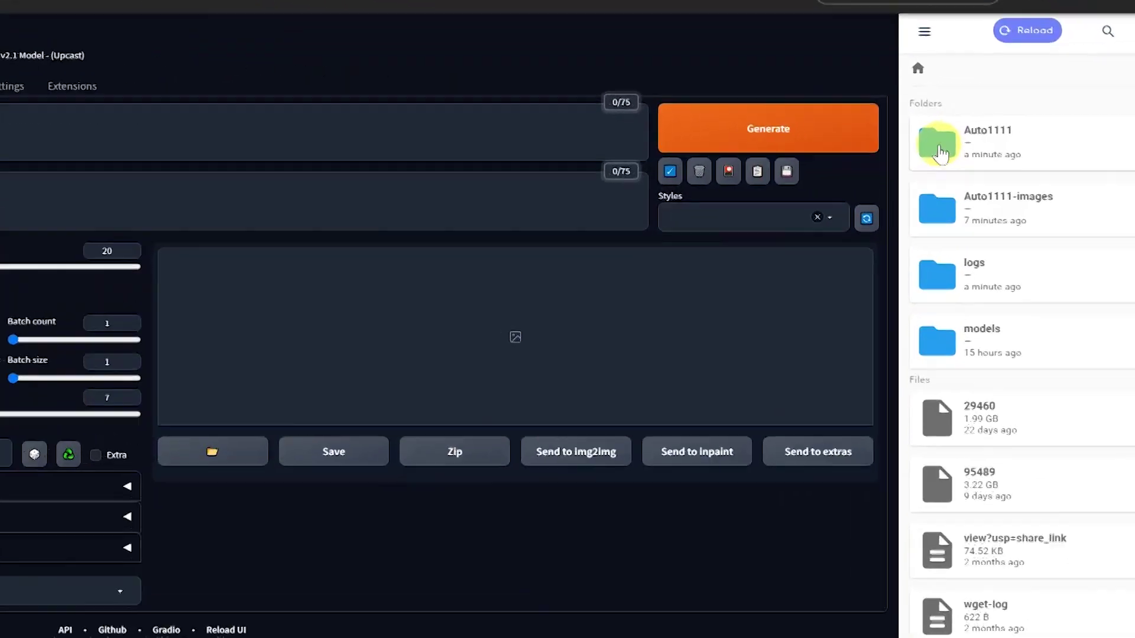
Step: Open Auto1111's lora folder and drag lora_taylor_v1_from_v1_160.safetensors from Downloads into it
{"action": "left_click", "coordinate": [999, 132]}
{"action": "scroll", "coordinate": [915, 195], "scroll_direction": "down", "scroll_amount": 5}
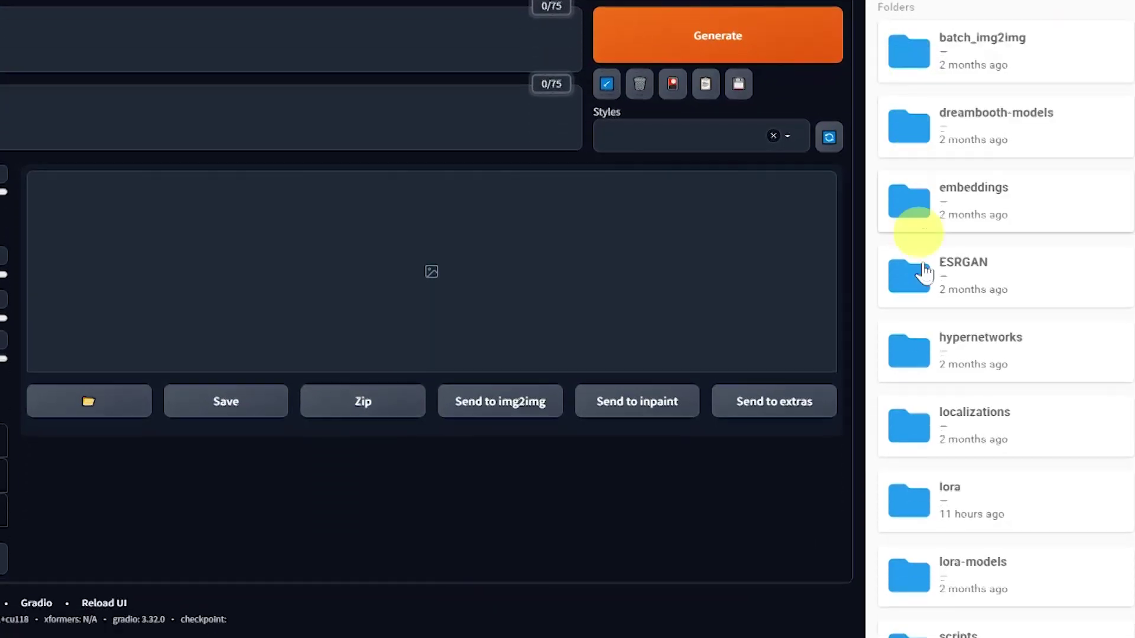
{"action": "left_click", "coordinate": [912, 310]}
{"action": "left_click", "coordinate": [912, 310]}
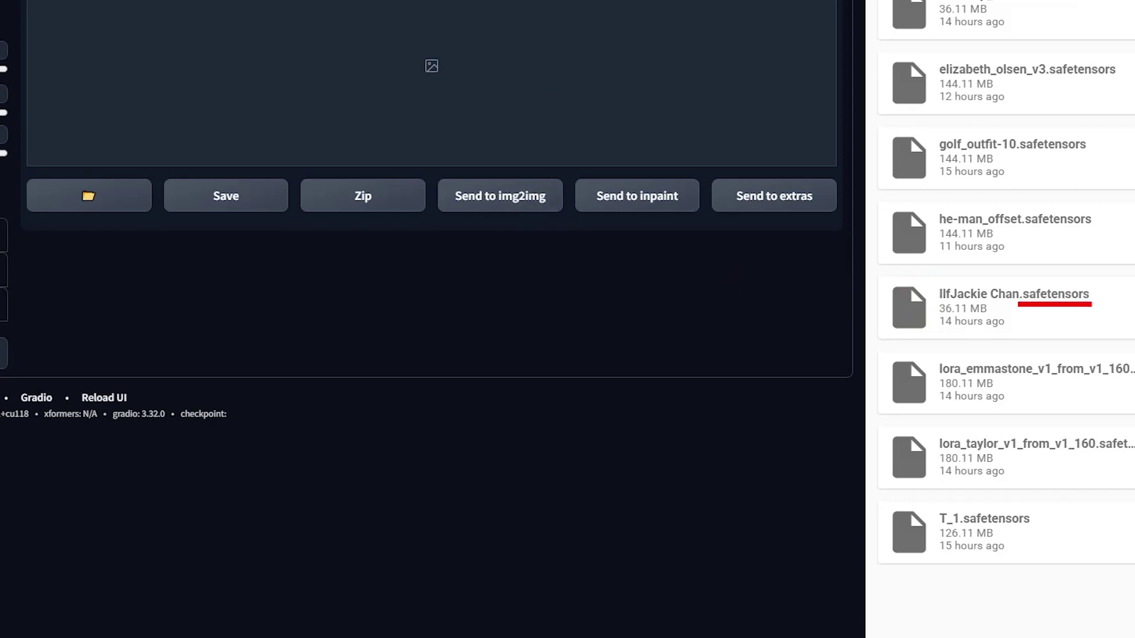
{"action": "key", "text": "alt+Tab"}
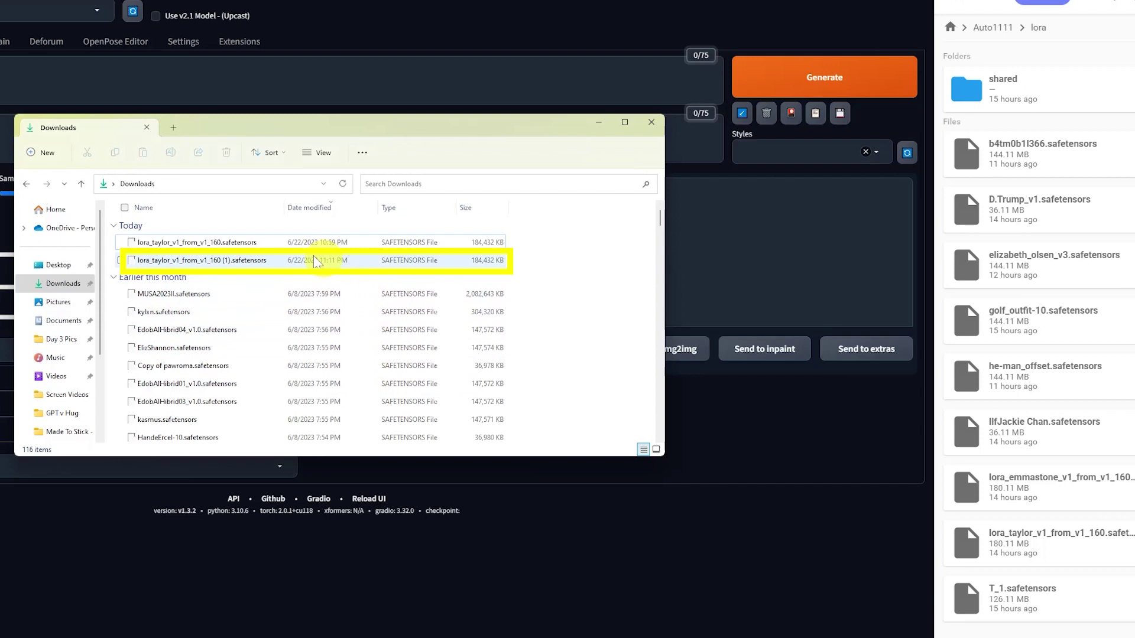
{"action": "left_click_drag", "start_coordinate": [207, 260], "coordinate": [1056, 517]}
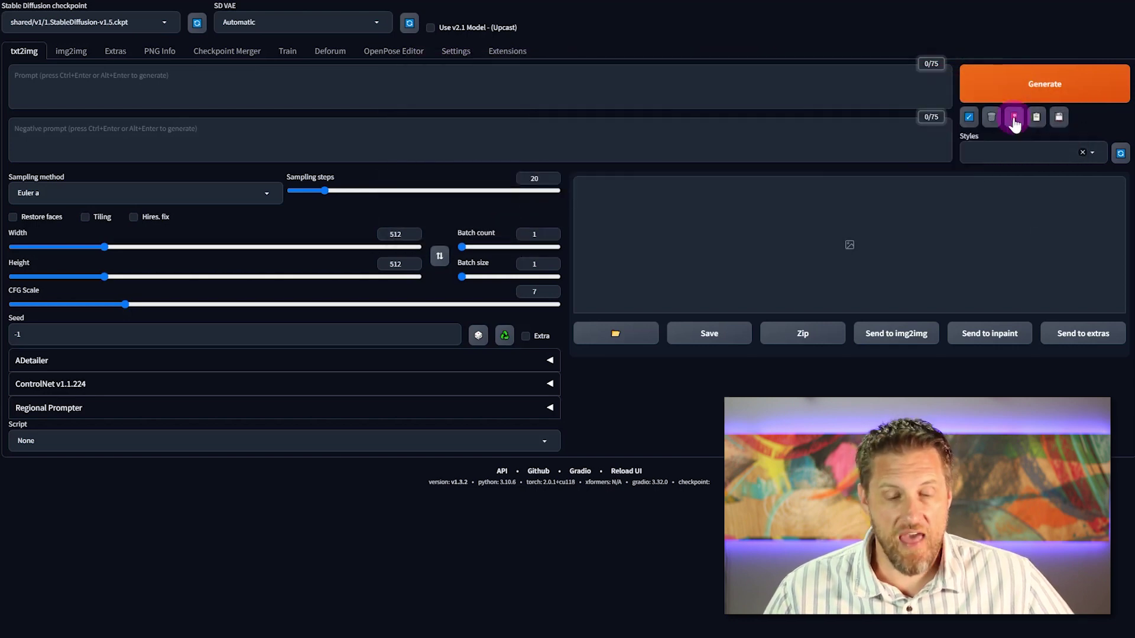
Step: Show the extra networks panel, switch to the Lora list and refresh it
{"action": "left_click", "coordinate": [1014, 120]}
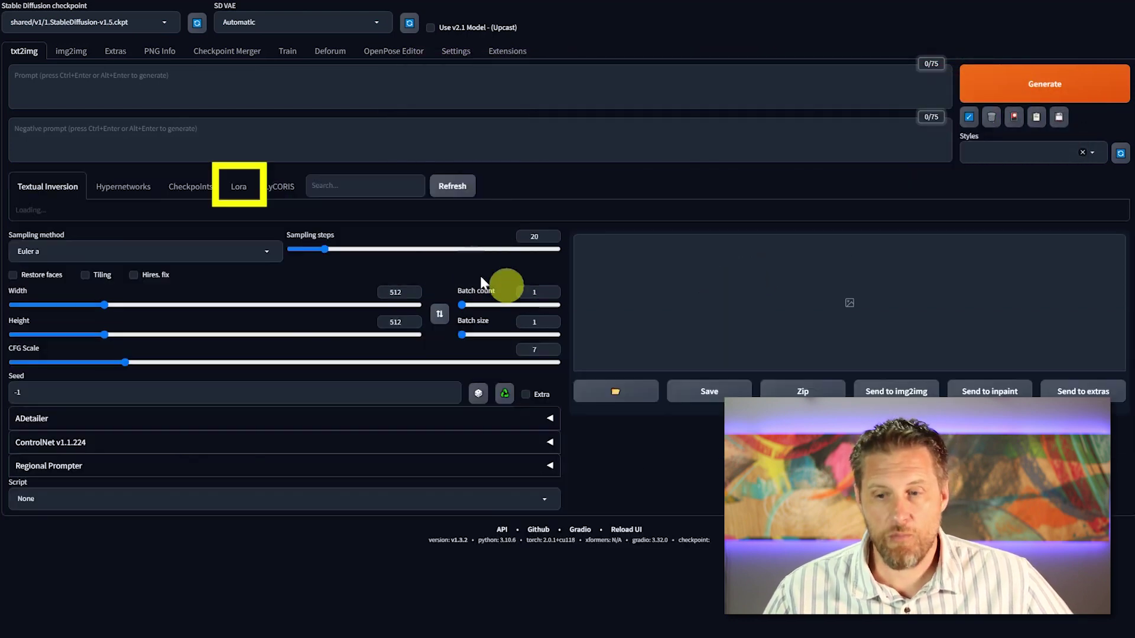
{"action": "left_click", "coordinate": [240, 187]}
{"action": "left_click", "coordinate": [452, 186]}
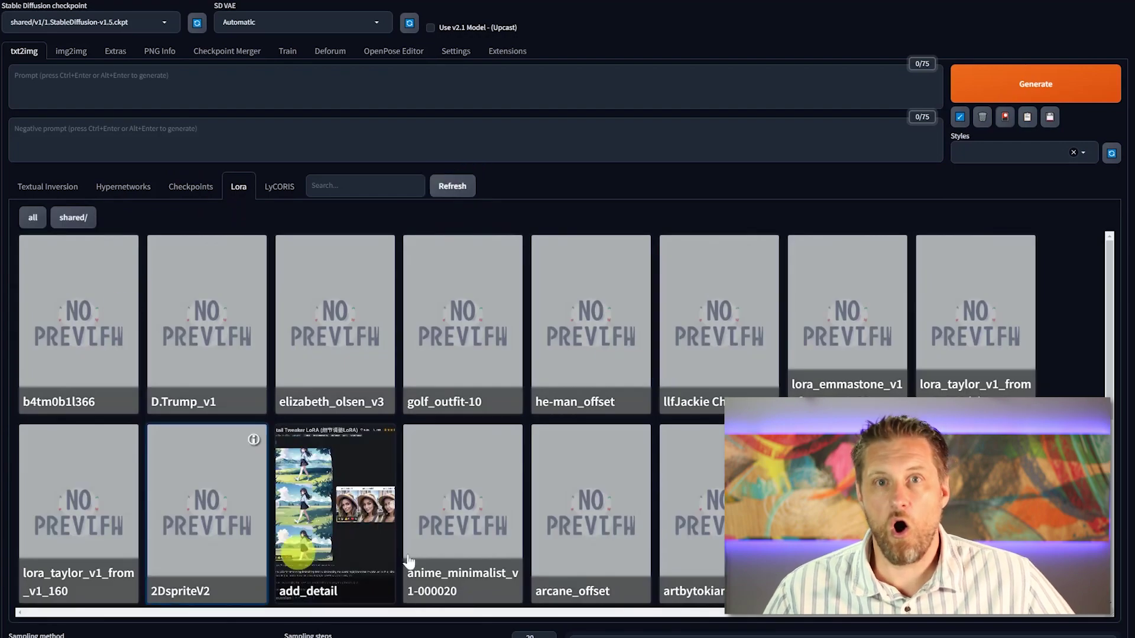
{"action": "mouse_move", "coordinate": [1001, 339]}
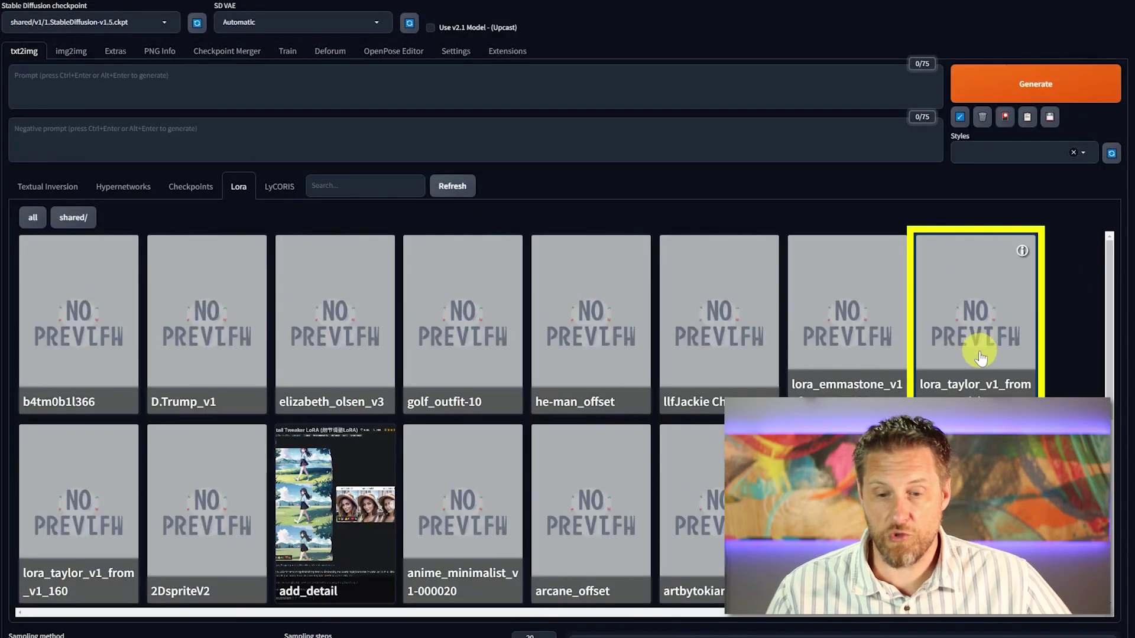
Step: Insert <lora:lora_taylor_v1_from_v1_160:1> into the prompt and copy the SKS WOMAN trigger word
{"action": "left_click", "coordinate": [979, 356]}
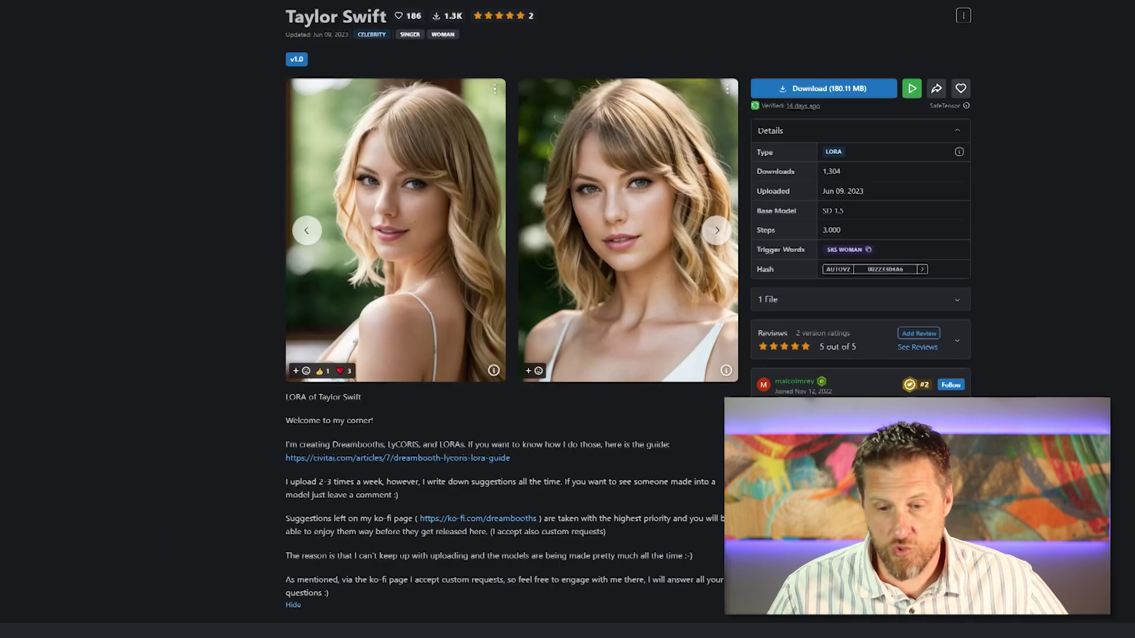
{"action": "left_click", "coordinate": [872, 251]}
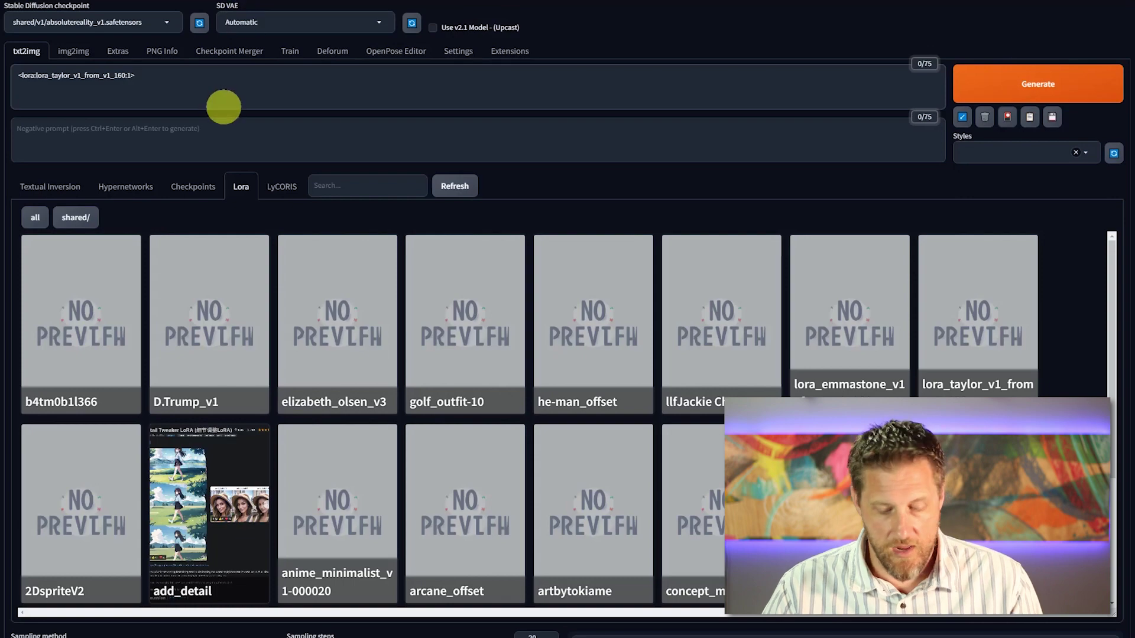
Step: Paste 'sks woman' after the LoRA tag and generate the portrait
{"action": "left_click", "coordinate": [223, 107]}
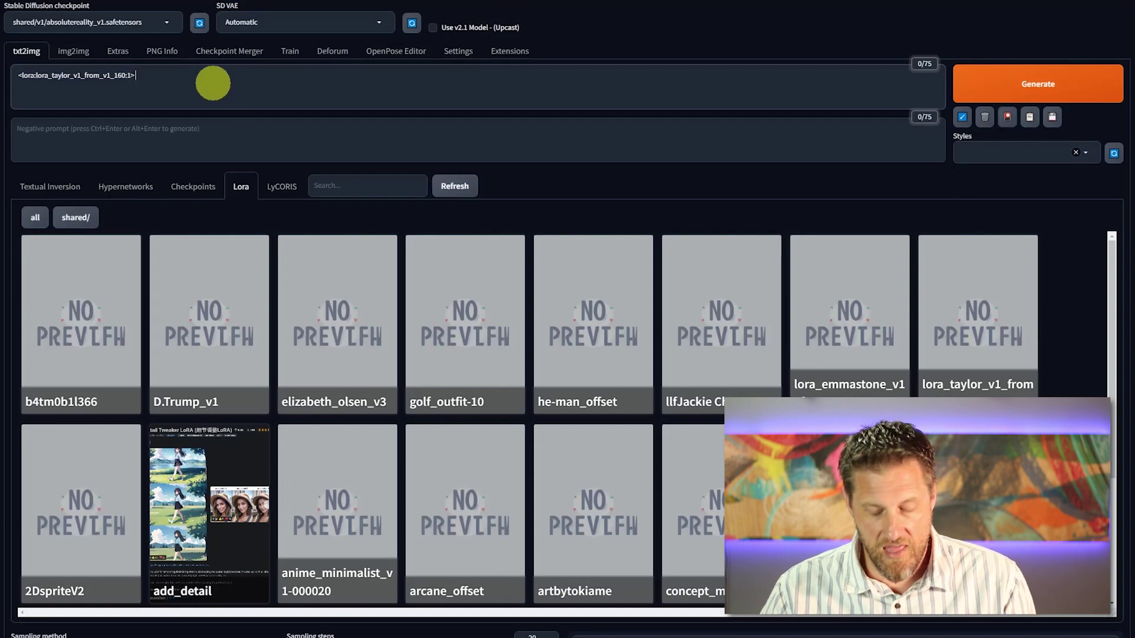
{"action": "key", "text": "ctrl+v"}
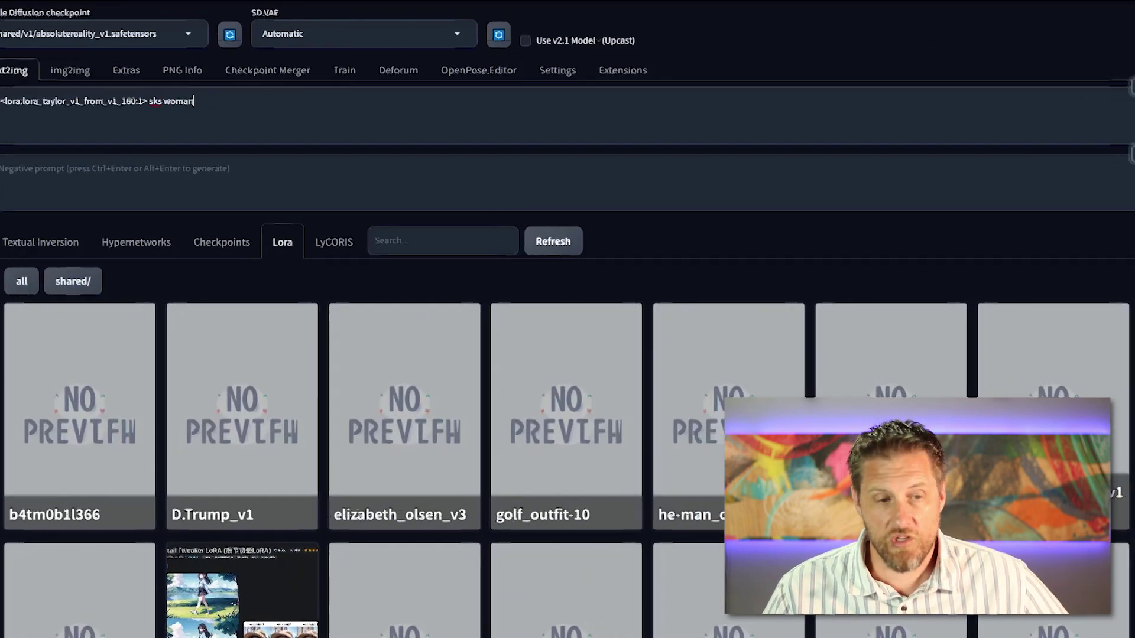
{"action": "left_click", "coordinate": [1013, 112]}
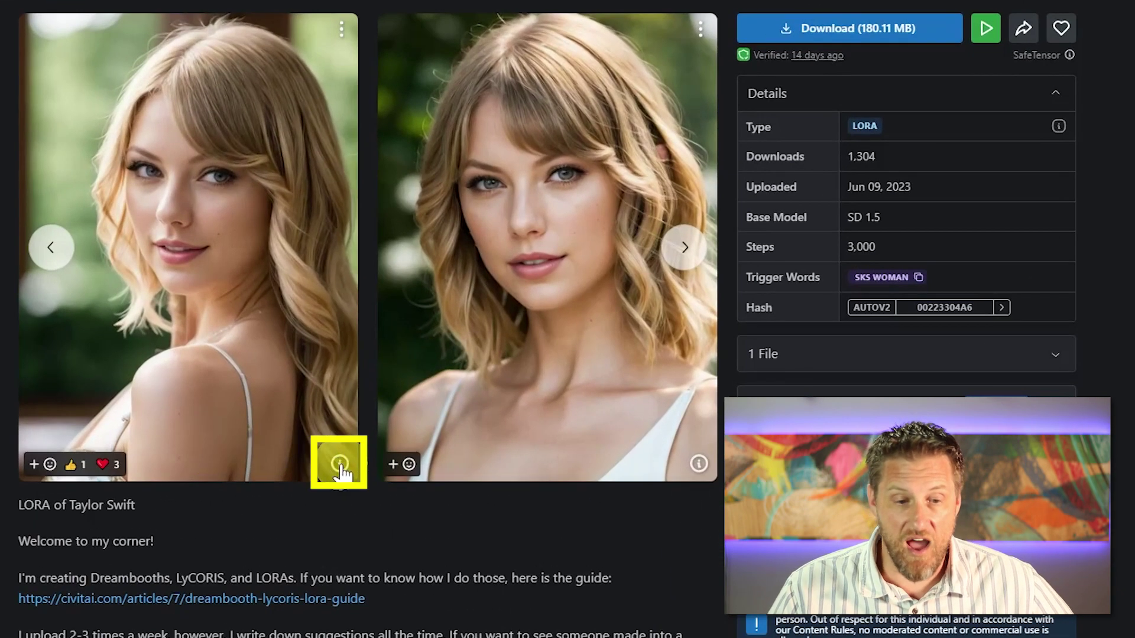
Step: Show the first Taylor Swift example image's details and copy its generation data
{"action": "left_click", "coordinate": [340, 464]}
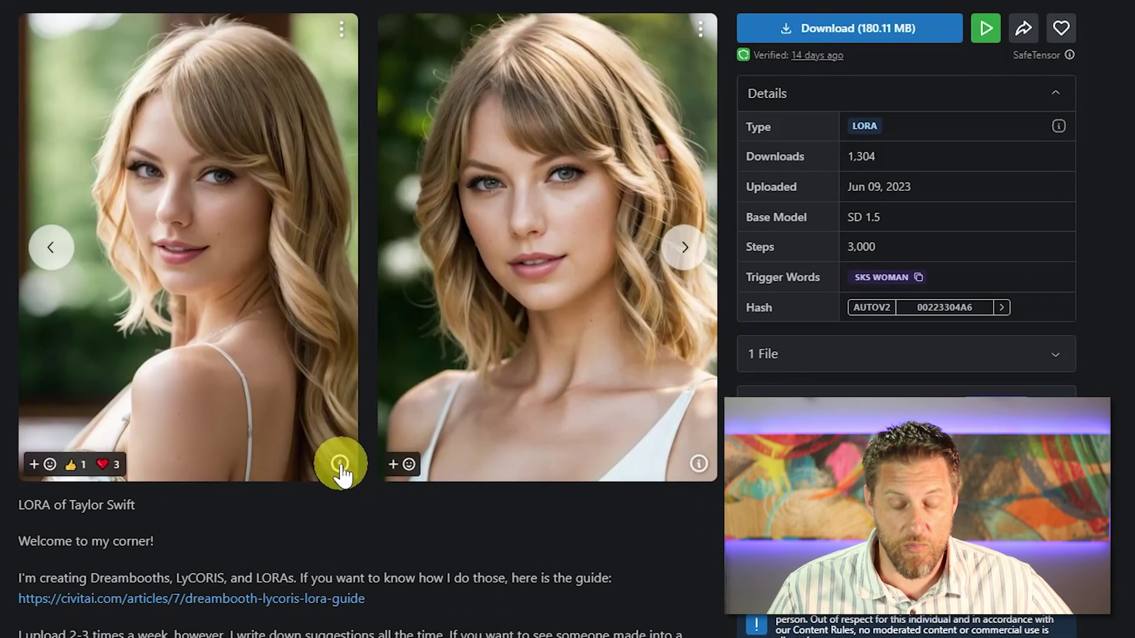
{"action": "left_click", "coordinate": [155, 420]}
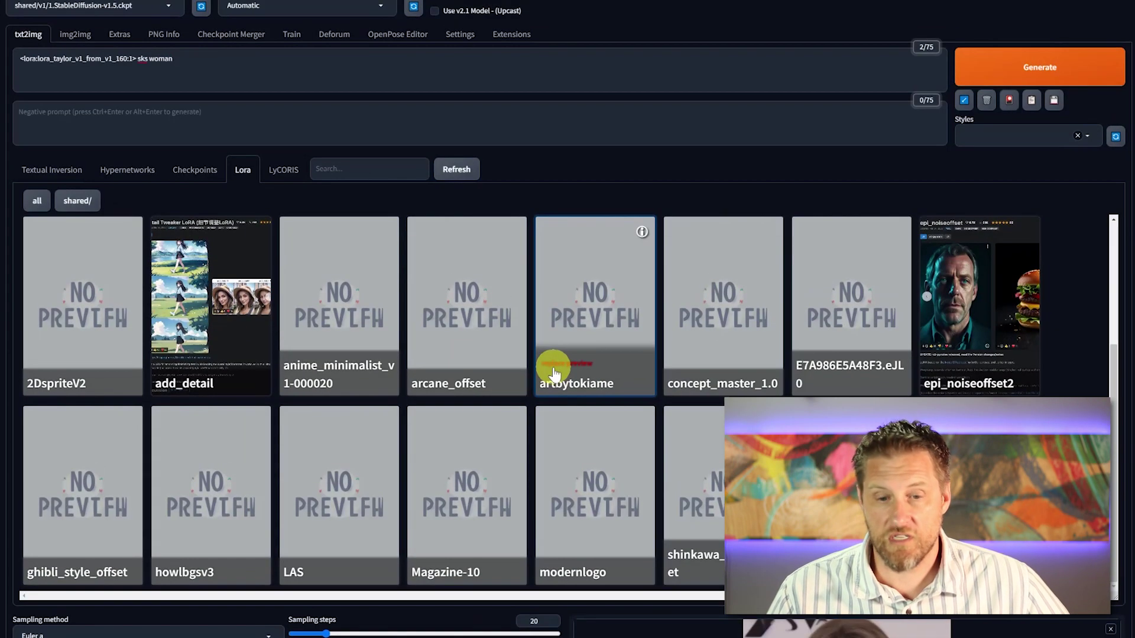
Step: Replace the prompt with the example's generation data and spread it into the settings fields
{"action": "scroll", "coordinate": [552, 372], "scroll_direction": "up", "scroll_amount": 3}
{"action": "left_click_drag", "start_coordinate": [177, 59], "coordinate": [13, 61]}
{"action": "key", "text": "ctrl+v"}
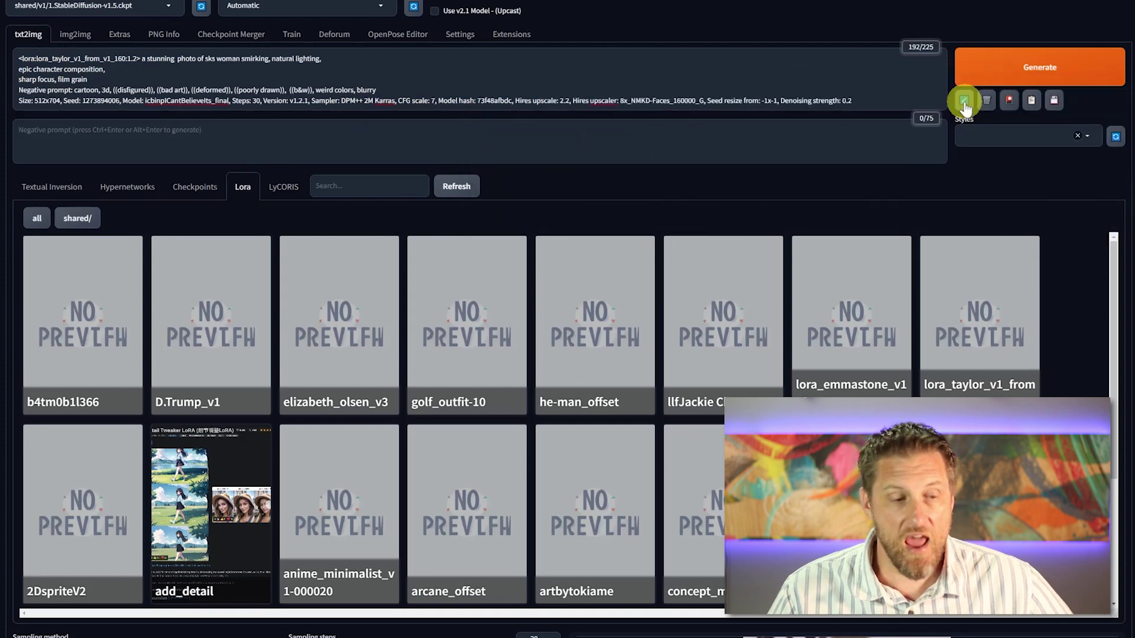
{"action": "left_click", "coordinate": [965, 106]}
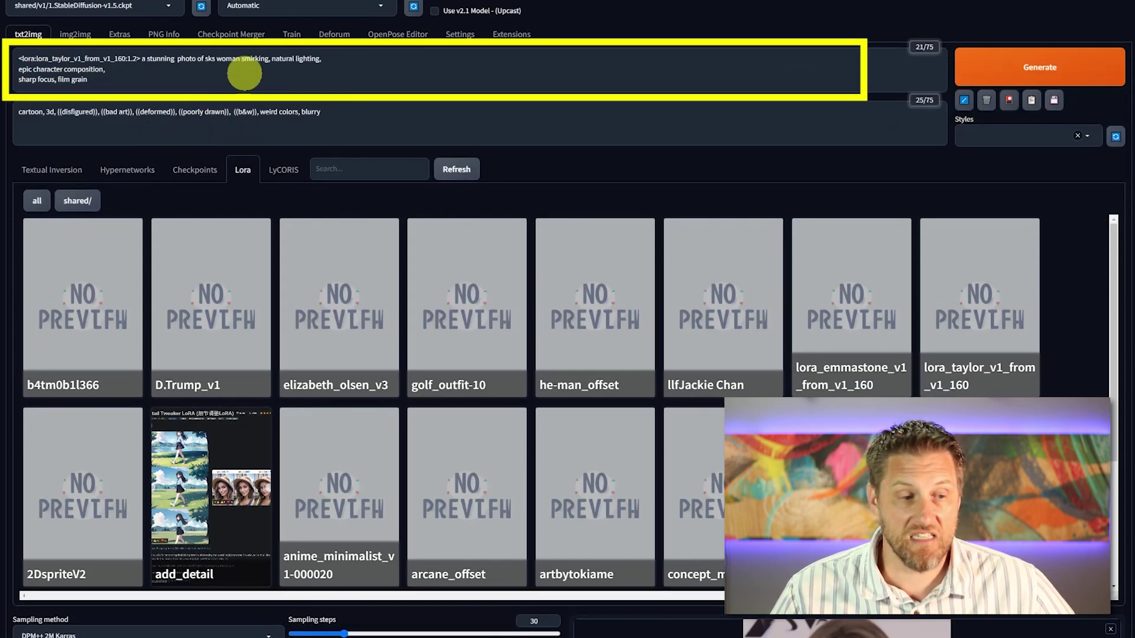
Step: Check the loaded settings and start generating with them
{"action": "scroll", "coordinate": [340, 210], "scroll_direction": "down", "scroll_amount": 2}
{"action": "scroll", "coordinate": [343, 213], "scroll_direction": "down", "scroll_amount": 4}
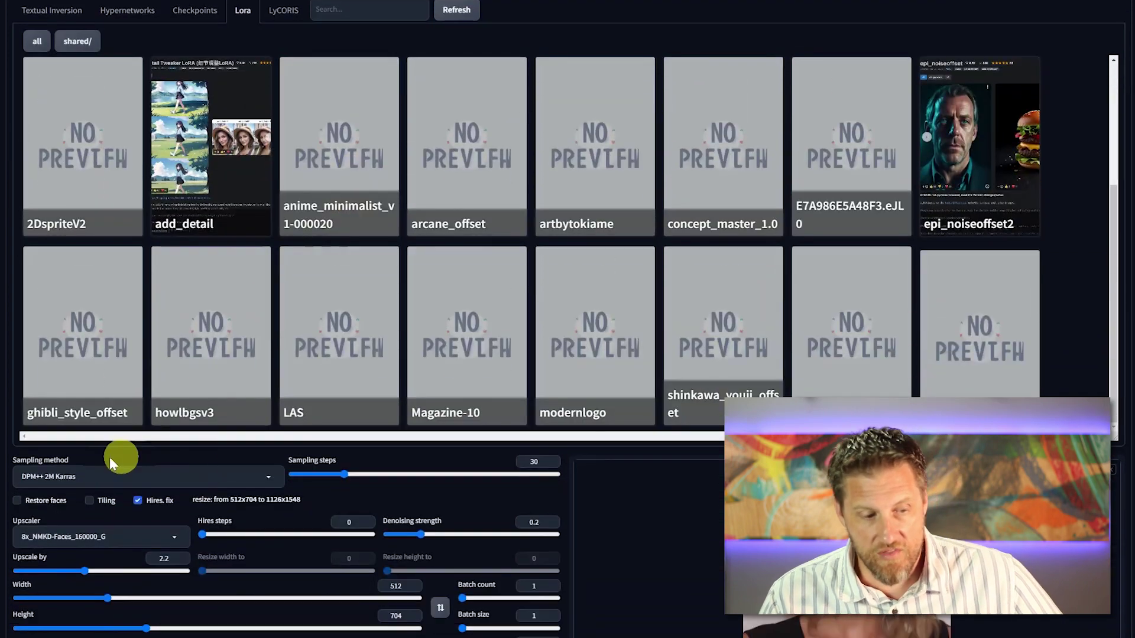
{"action": "scroll", "coordinate": [205, 493], "scroll_direction": "down", "scroll_amount": 3}
{"action": "scroll", "coordinate": [206, 498], "scroll_direction": "down", "scroll_amount": 1}
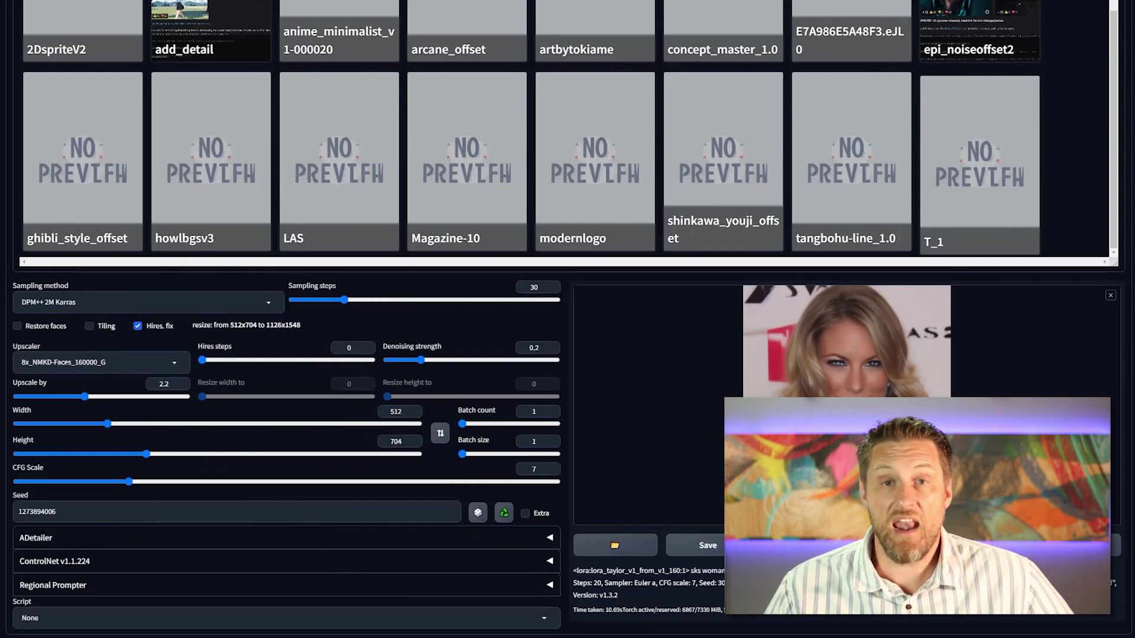
{"action": "scroll", "coordinate": [993, 195], "scroll_direction": "up", "scroll_amount": 6}
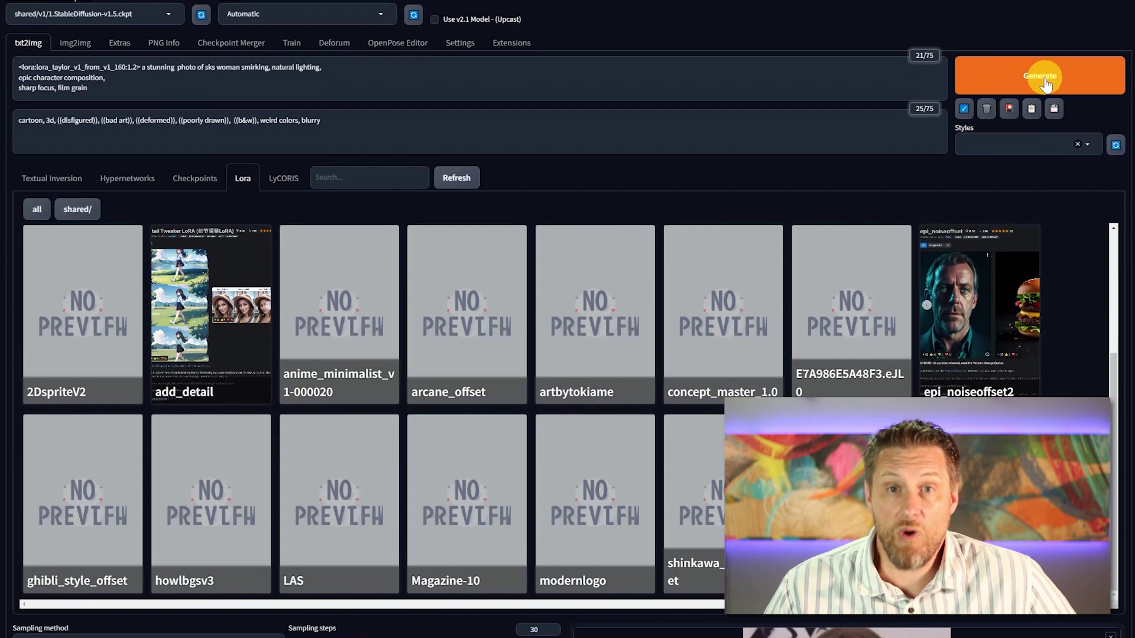
{"action": "left_click", "coordinate": [1045, 85]}
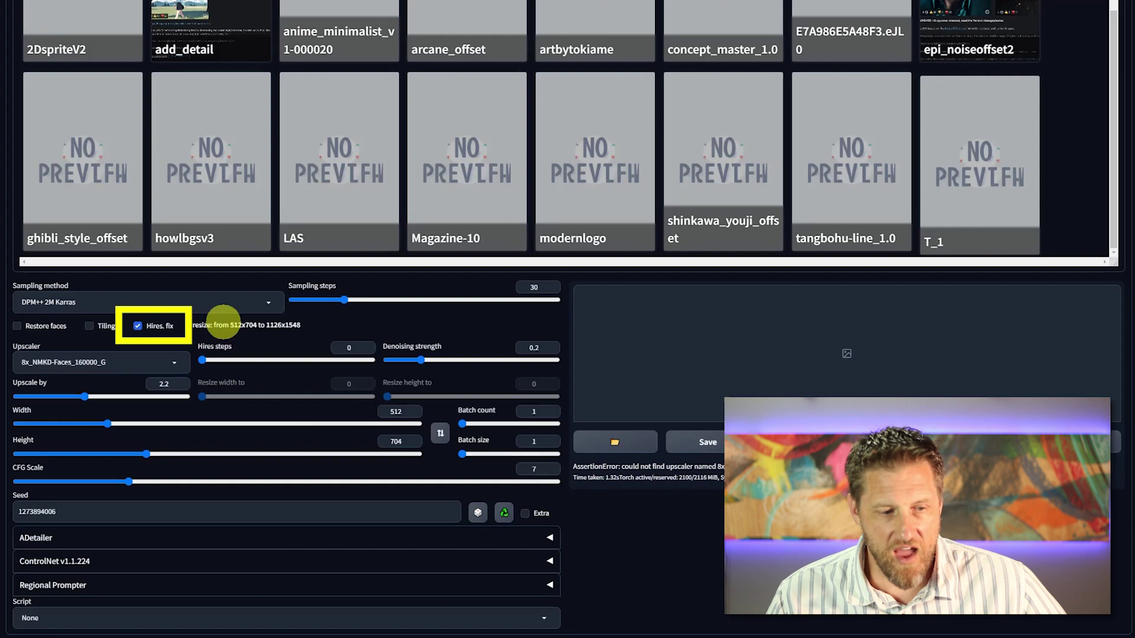
Step: Disable Hires. fix and regenerate the smirking sks woman portrait
{"action": "left_click", "coordinate": [137, 326]}
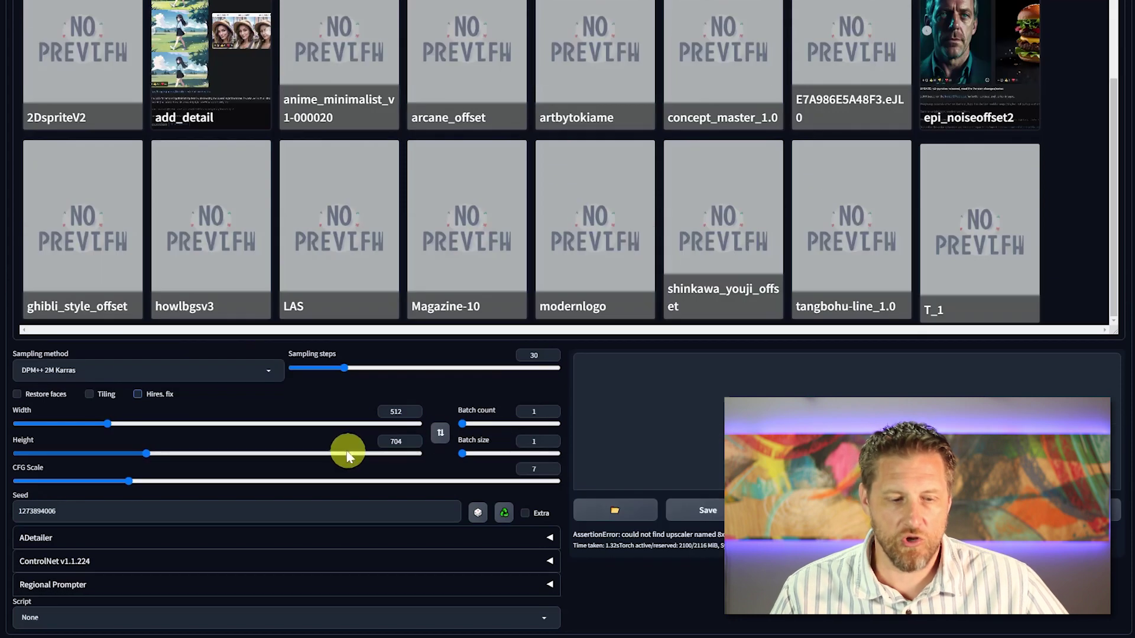
{"action": "scroll", "coordinate": [347, 414], "scroll_direction": "up", "scroll_amount": 7}
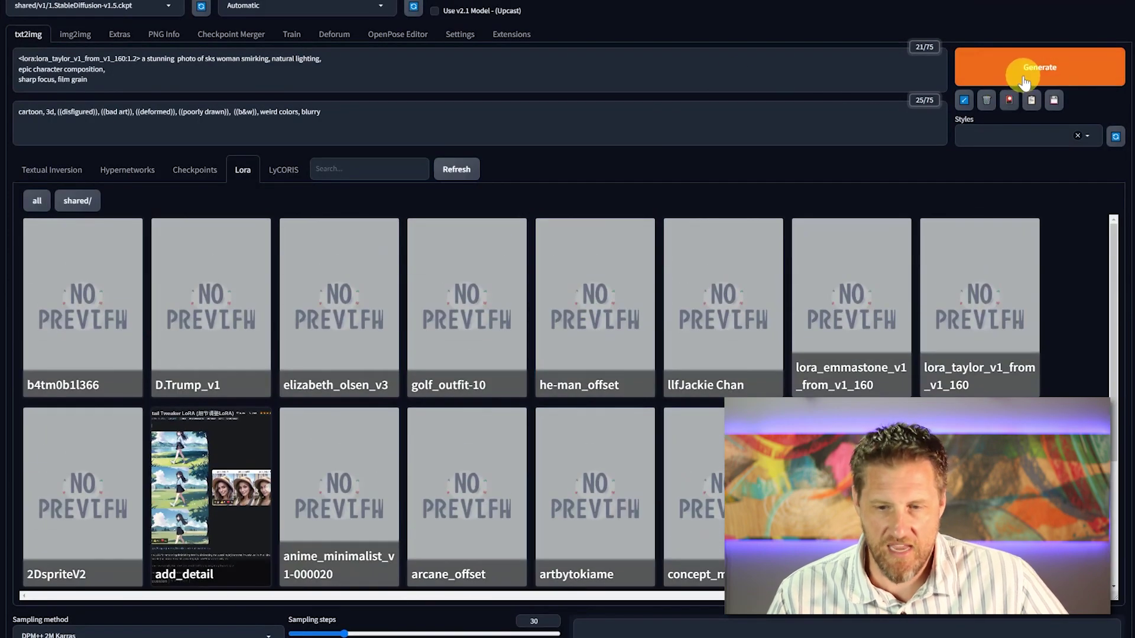
{"action": "left_click", "coordinate": [1025, 82]}
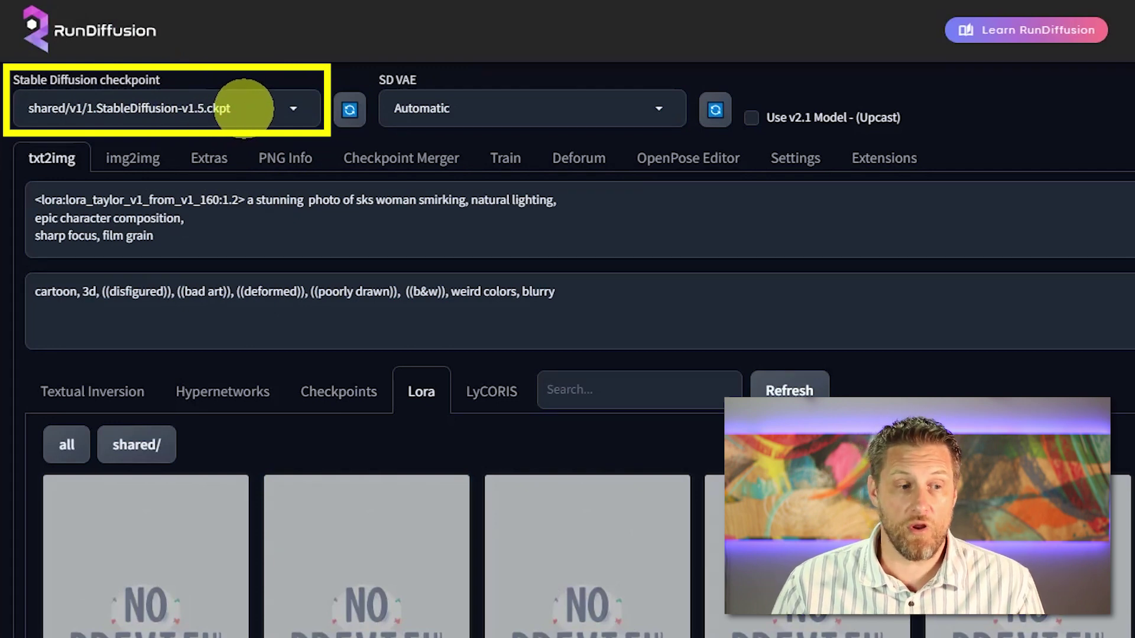
Step: Switch the Stable Diffusion checkpoint to realisticVisionV20_v20
{"action": "left_click", "coordinate": [237, 106]}
{"action": "type", "text": "real"}
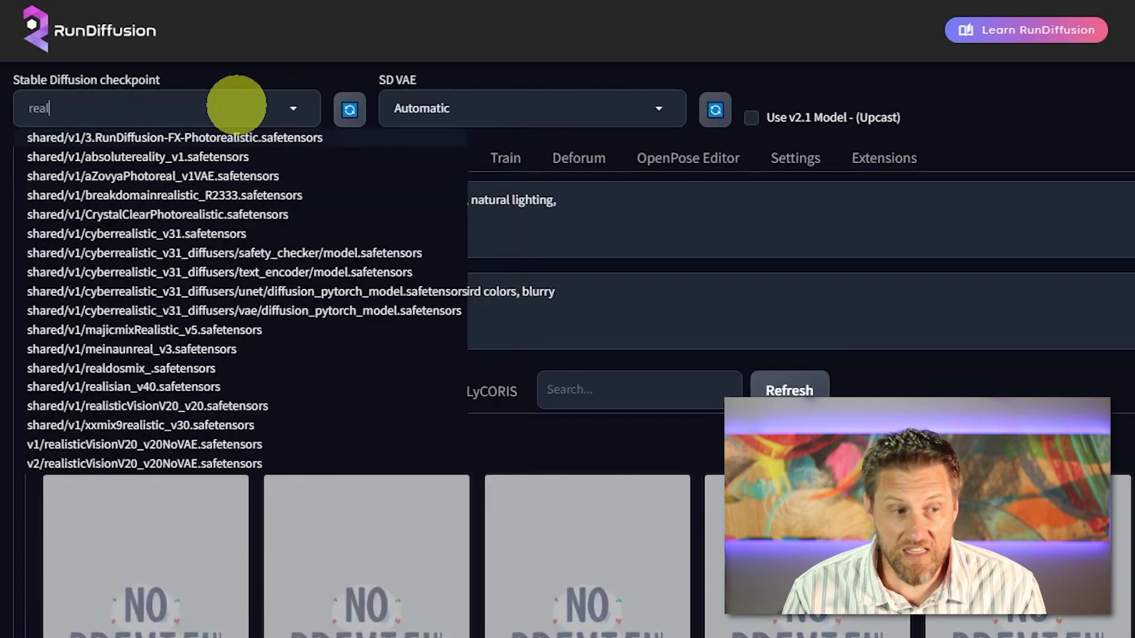
{"action": "type", "text": "istic"}
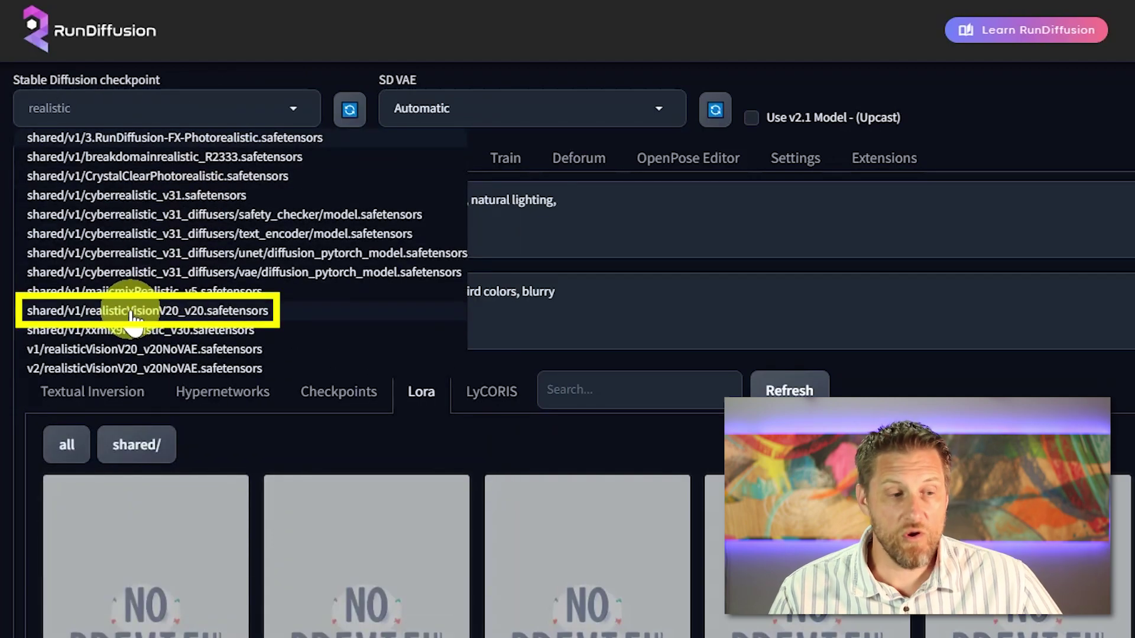
{"action": "left_click", "coordinate": [131, 314]}
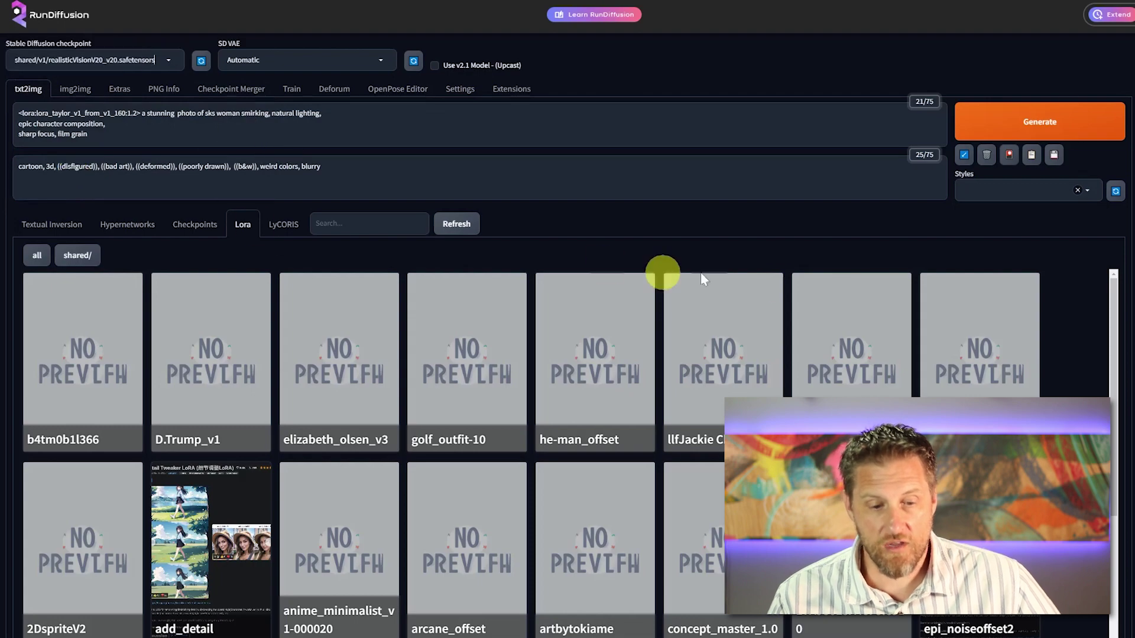
Step: Raise the batch size to 4
{"action": "scroll", "coordinate": [594, 500], "scroll_direction": "down", "scroll_amount": 3}
{"action": "scroll", "coordinate": [594, 500], "scroll_direction": "down", "scroll_amount": 6}
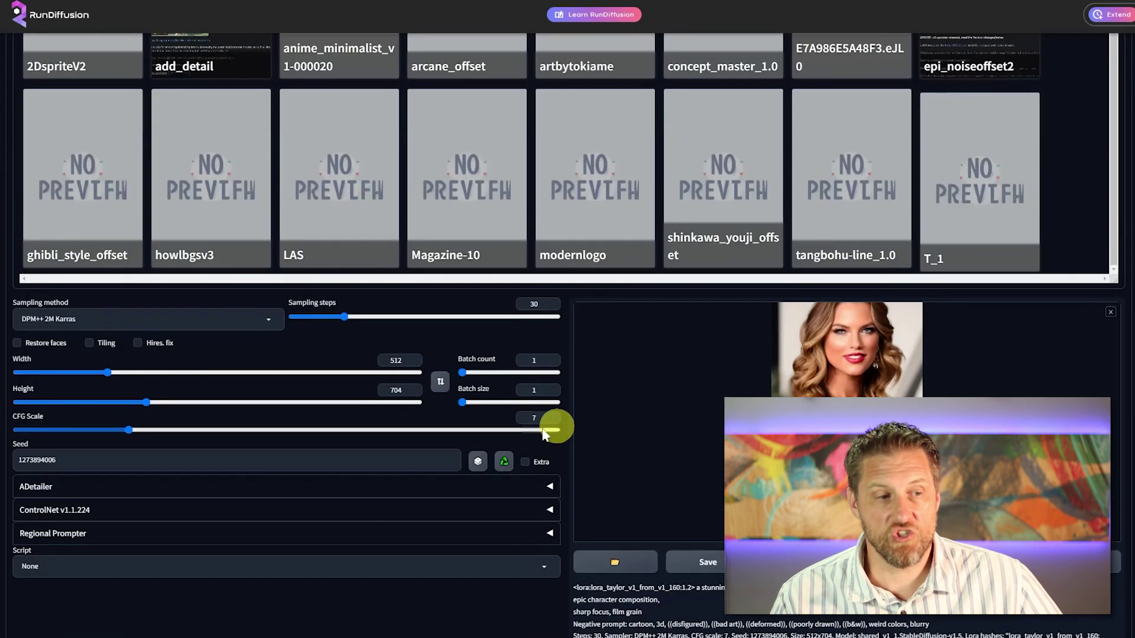
{"action": "left_click_drag", "start_coordinate": [488, 402], "coordinate": [502, 402]}
{"action": "scroll", "coordinate": [651, 426], "scroll_direction": "down", "scroll_amount": 1}
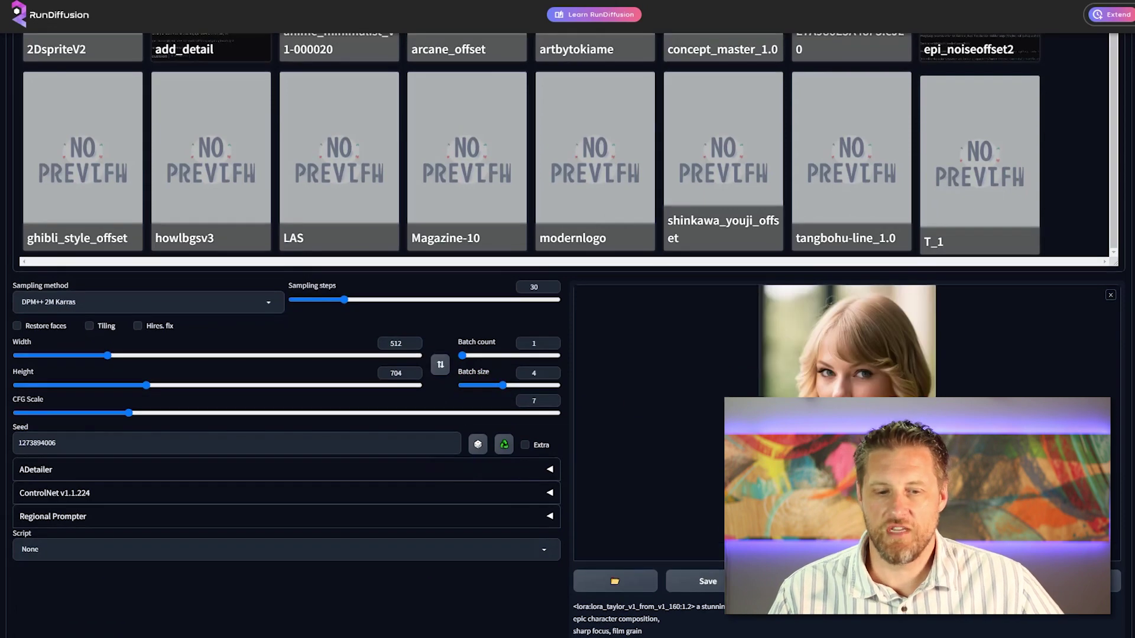
Step: View the generated realistic portraits full size, paging through each one
{"action": "left_click", "coordinate": [768, 355]}
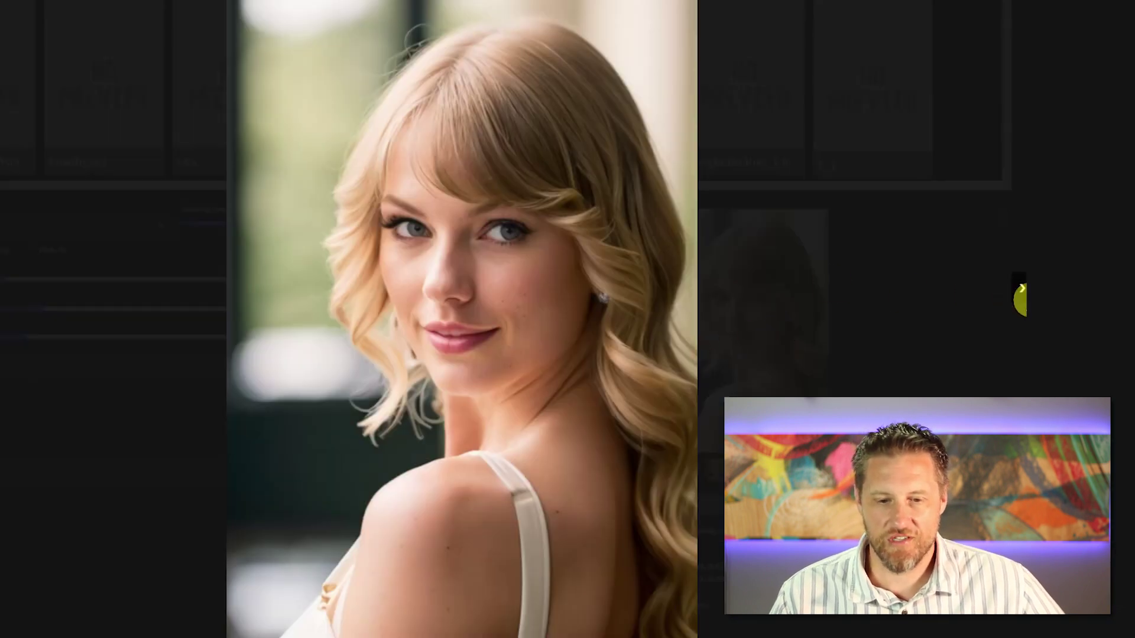
{"action": "left_click", "coordinate": [1019, 289]}
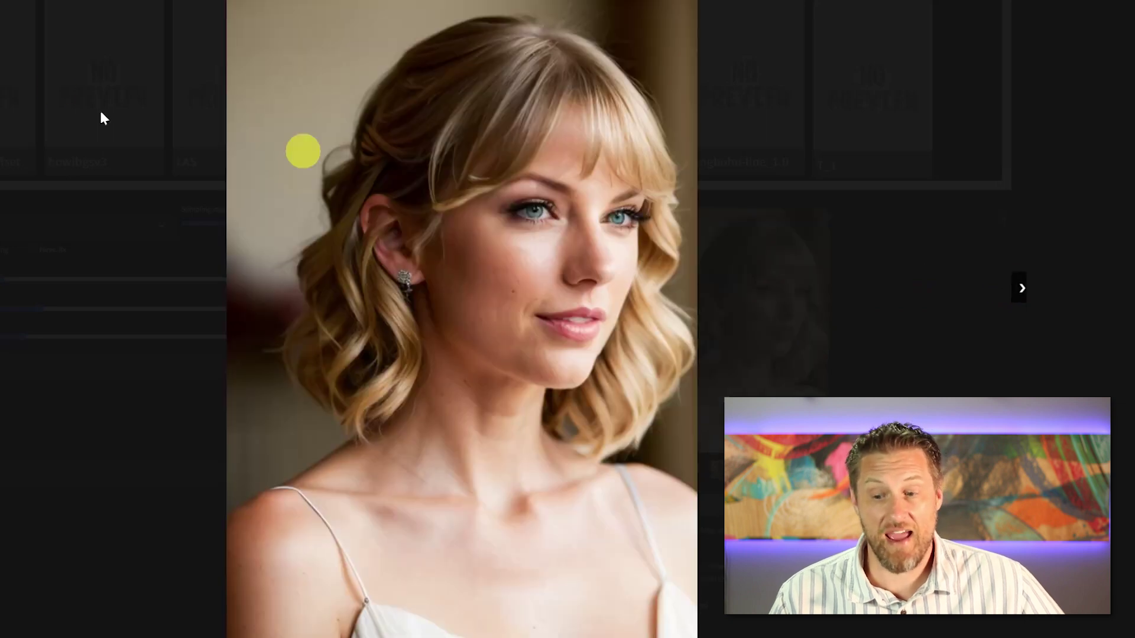
{"action": "left_click", "coordinate": [1017, 289]}
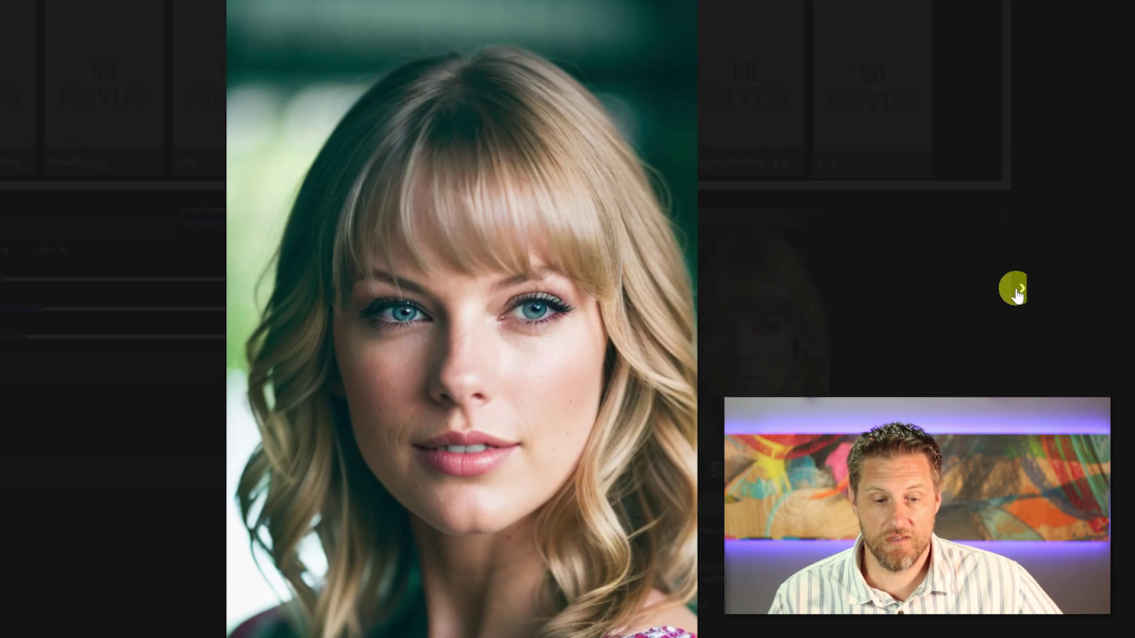
{"action": "left_click", "coordinate": [1017, 291]}
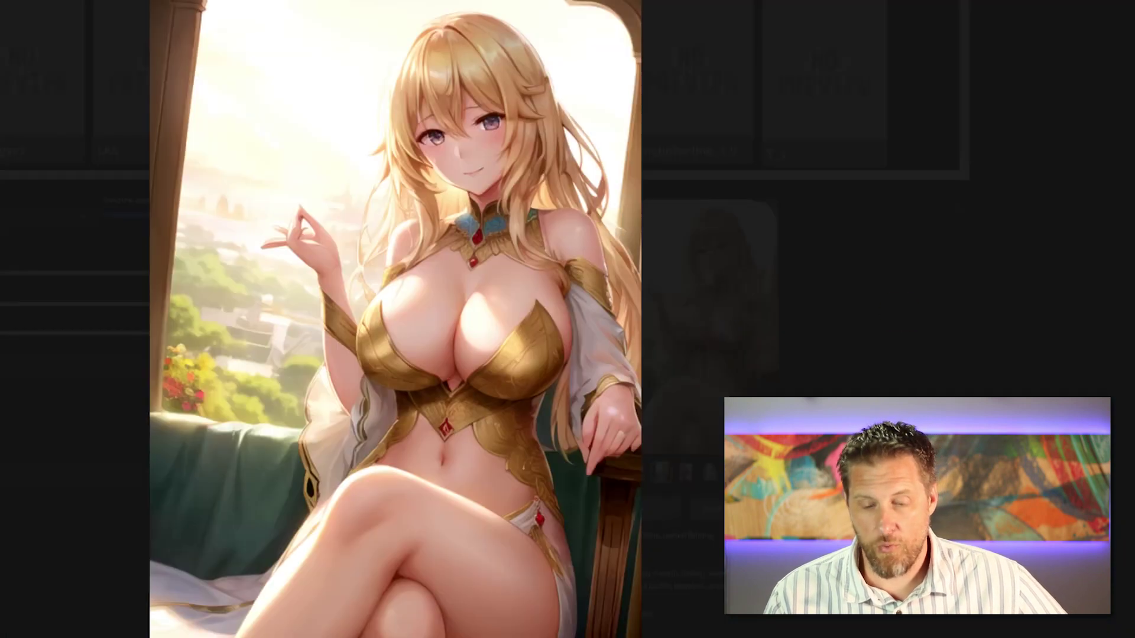
Step: Page through the four anime-style images in the viewer
{"action": "key", "text": "Right"}
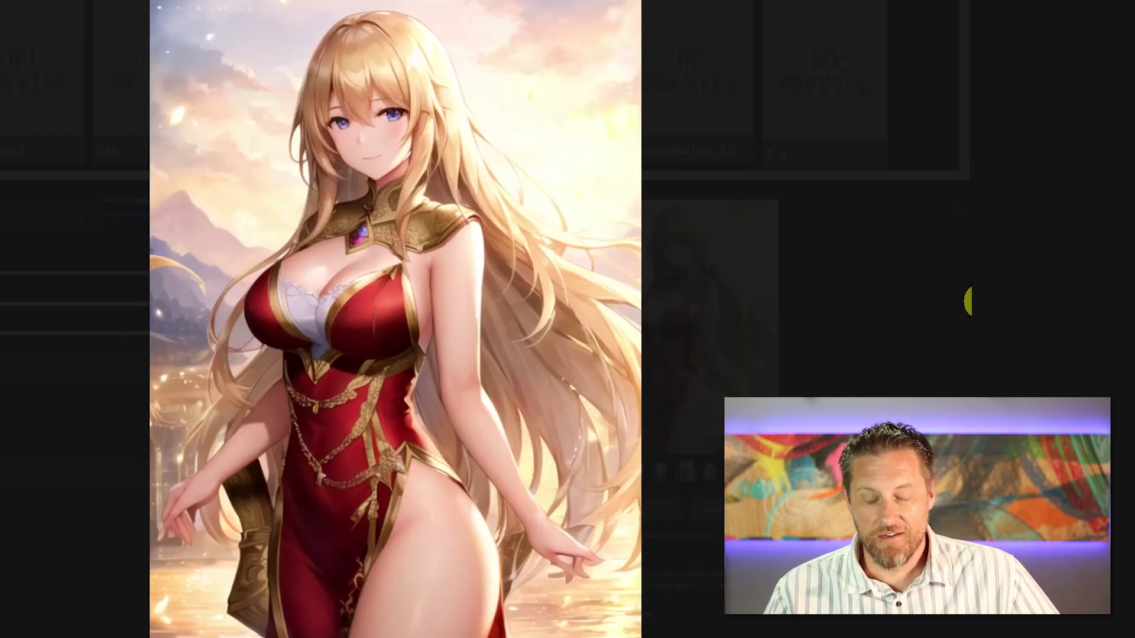
{"action": "left_click", "coordinate": [968, 302]}
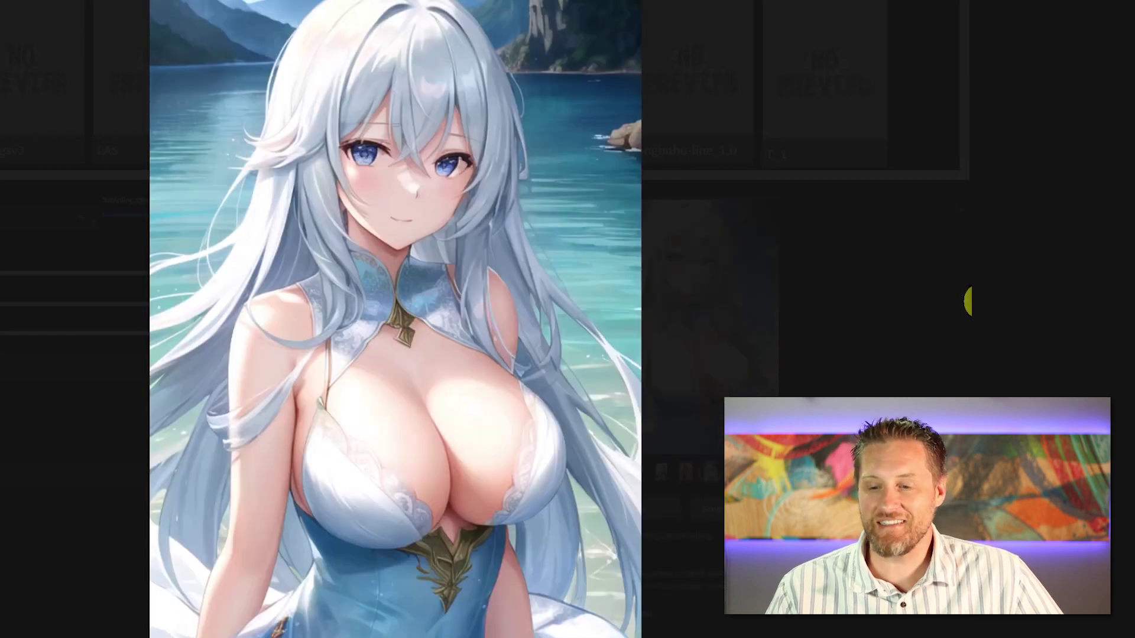
{"action": "left_click", "coordinate": [964, 59]}
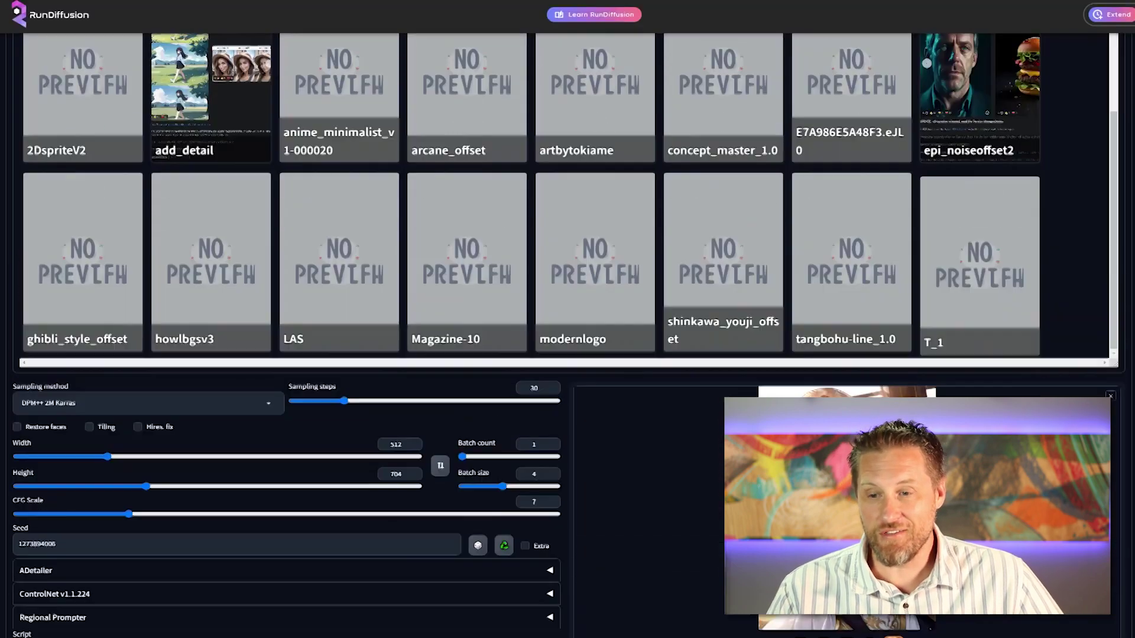
{"action": "scroll", "coordinate": [651, 325], "scroll_direction": "up", "scroll_amount": 5}
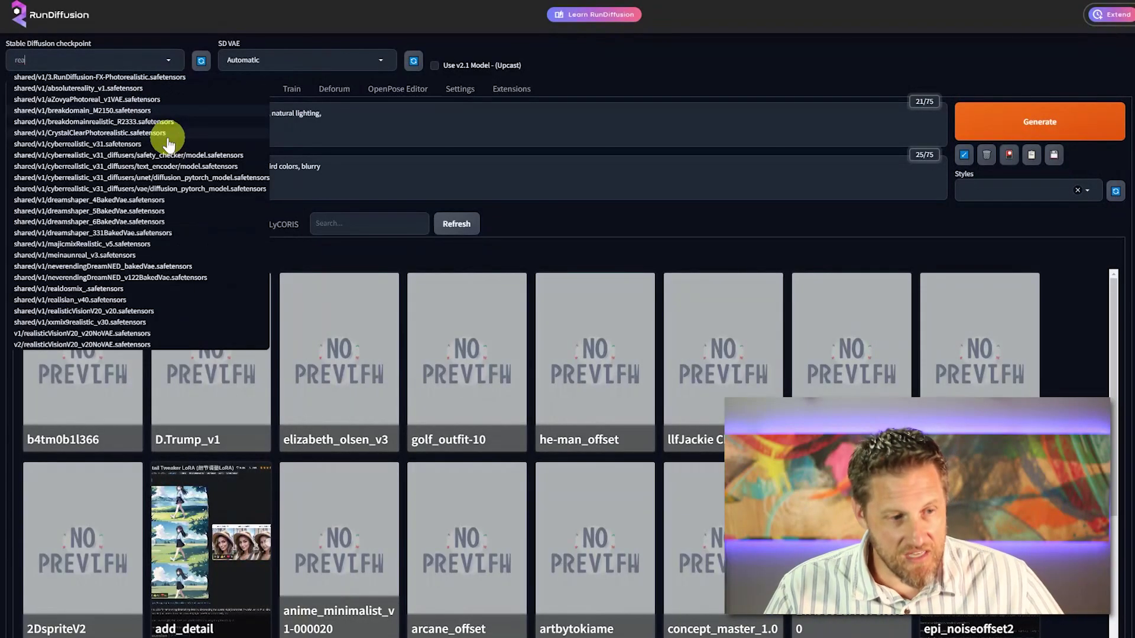
Step: Load realisticVisionV20_v20 and change the prompt ending to ohio state fair, holding a footlong hotdog
{"action": "left_click", "coordinate": [101, 232]}
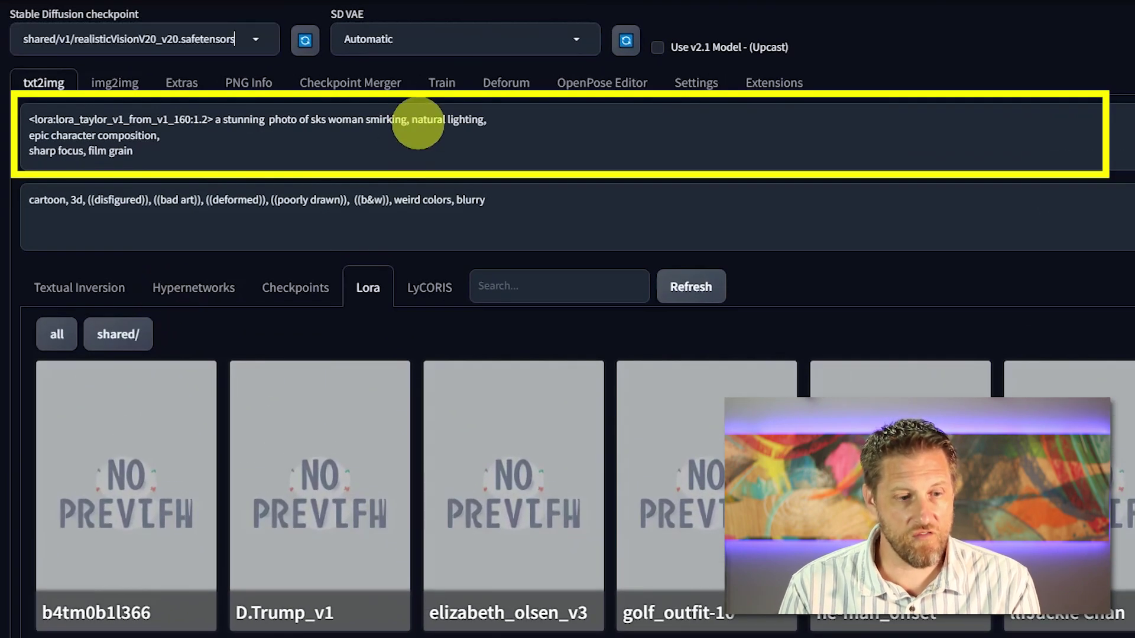
{"action": "left_click_drag", "start_coordinate": [412, 121], "coordinate": [520, 157]}
{"action": "type", "text": "stand"}
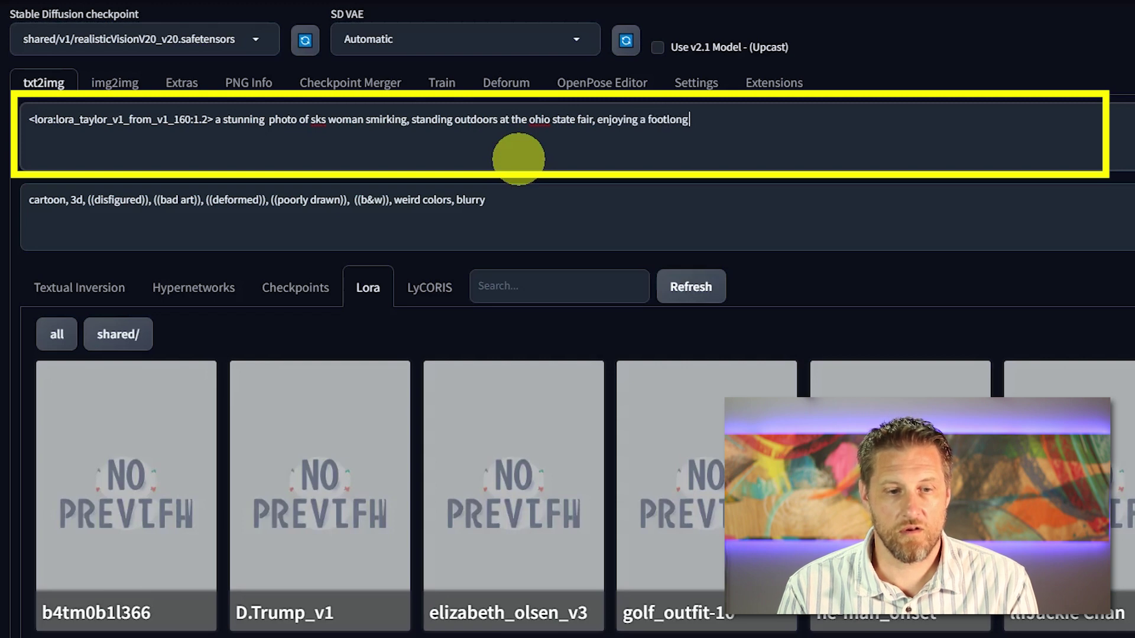
{"action": "type", "text": "g"}
{"action": "double_click", "coordinate": [617, 120]}
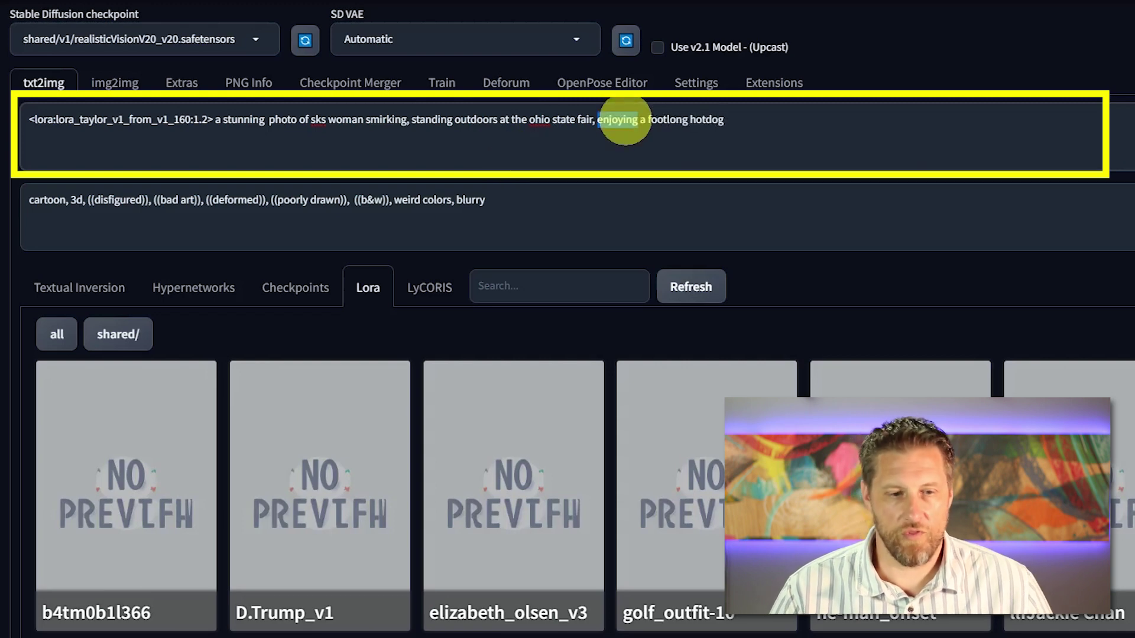
{"action": "type", "text": "holding"}
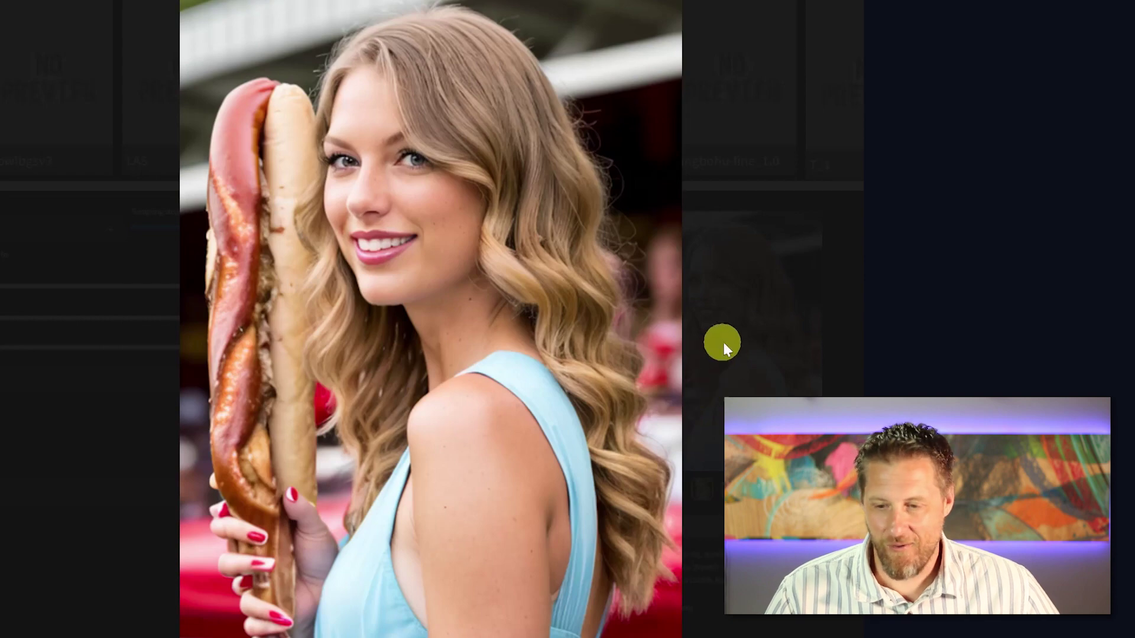
{"action": "key", "text": "Right"}
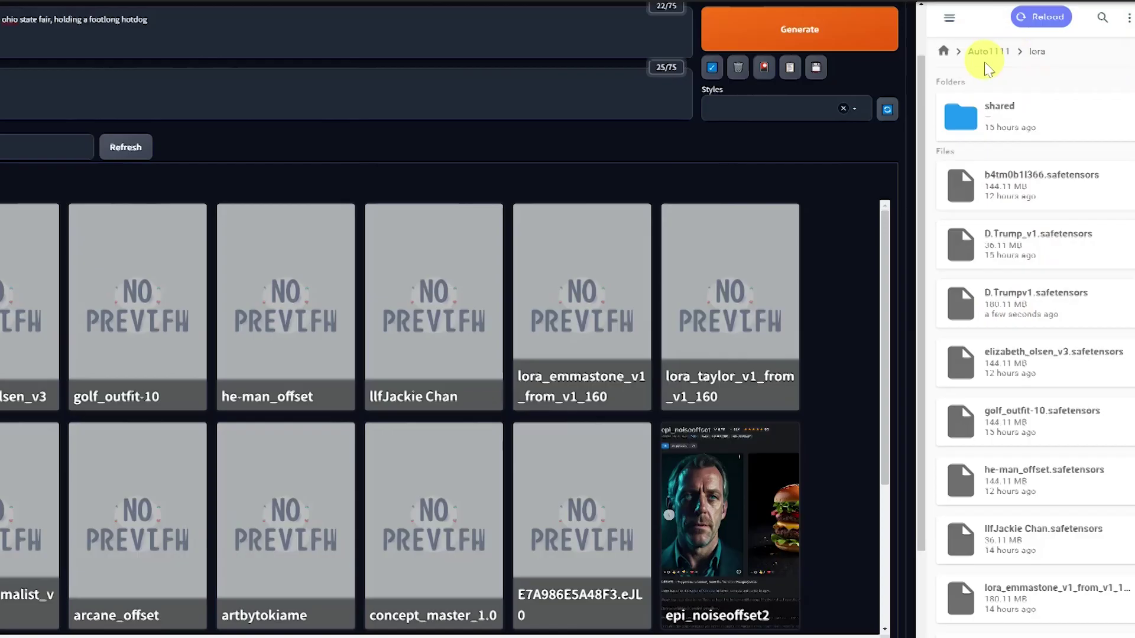
Step: Upload D.Trump_v1.safetensors from Downloads into the Auto1111 lora folder and refresh the LoRA cards
{"action": "left_click", "coordinate": [989, 65]}
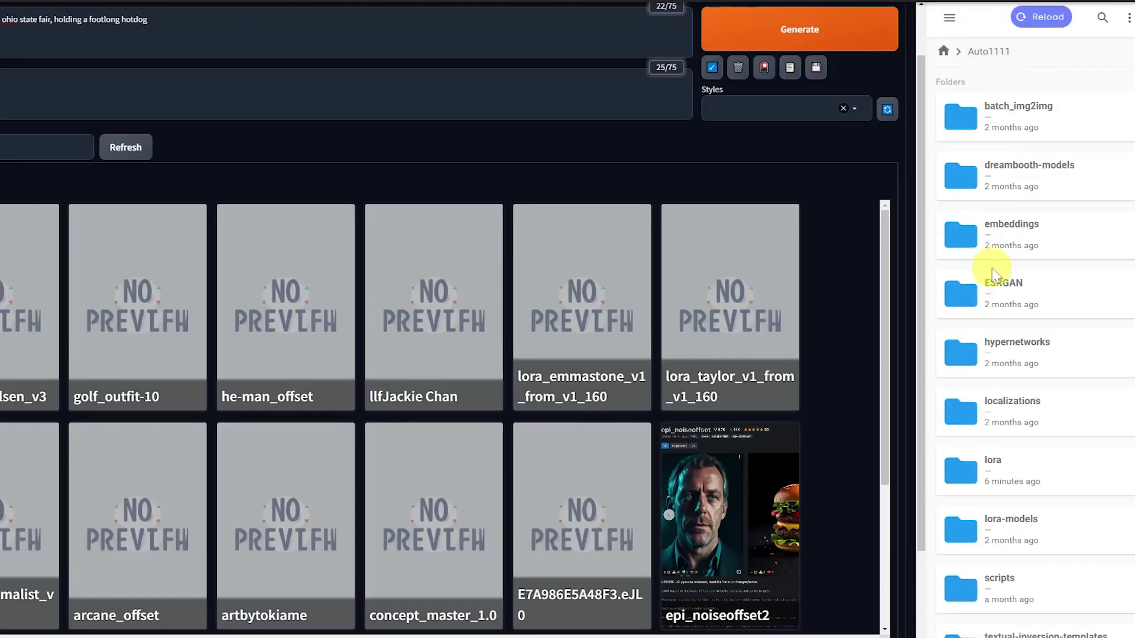
{"action": "left_click", "coordinate": [1003, 469]}
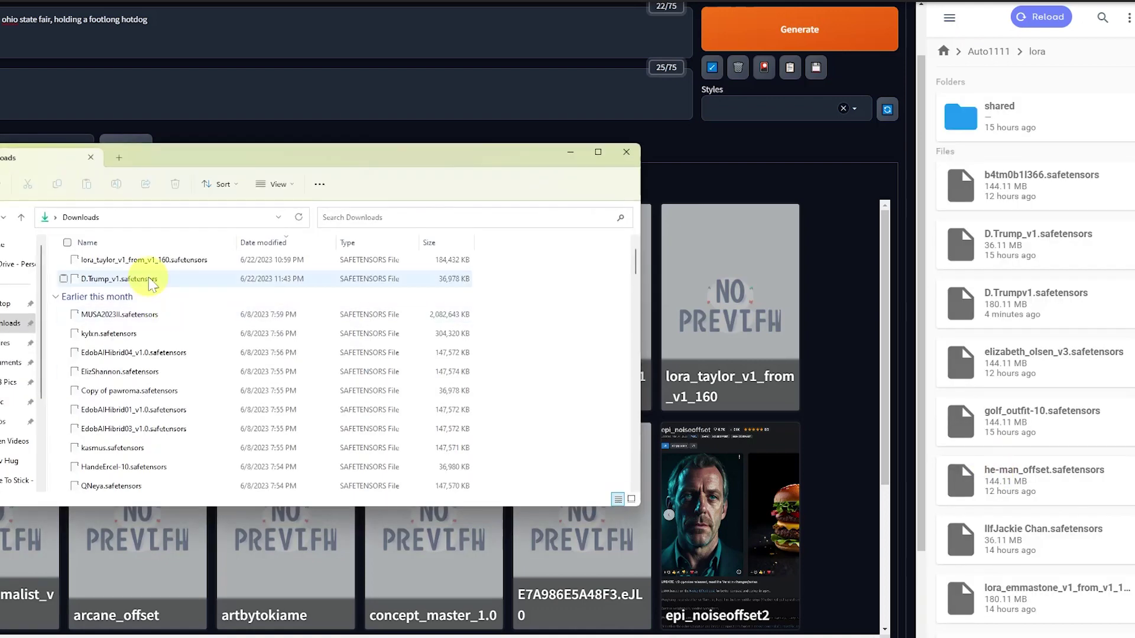
{"action": "left_click_drag", "start_coordinate": [151, 284], "coordinate": [922, 349]}
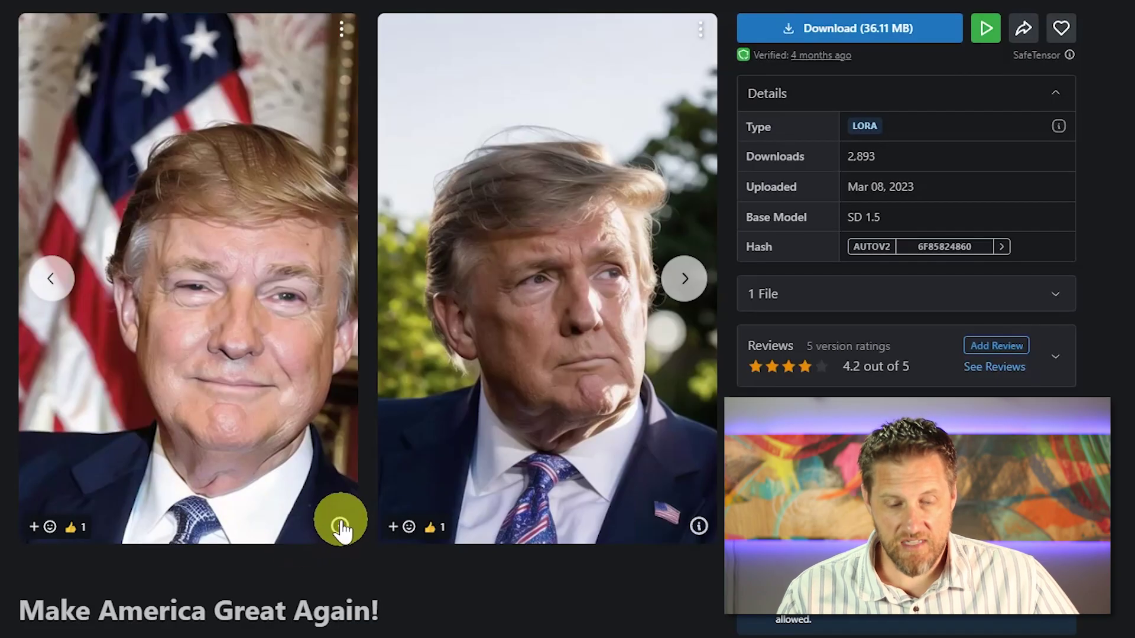
{"action": "left_click", "coordinate": [340, 525]}
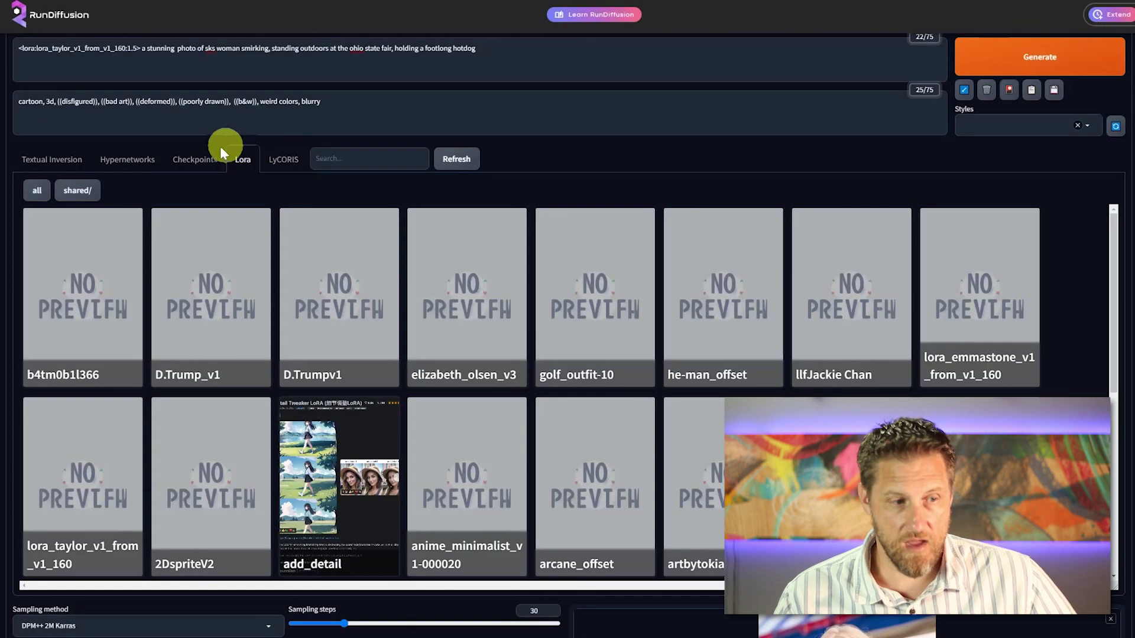
Step: Paste the D.Trump_v1 example generation data and apply it to the prompt and settings
{"action": "left_click_drag", "start_coordinate": [524, 48], "coordinate": [23, 41]}
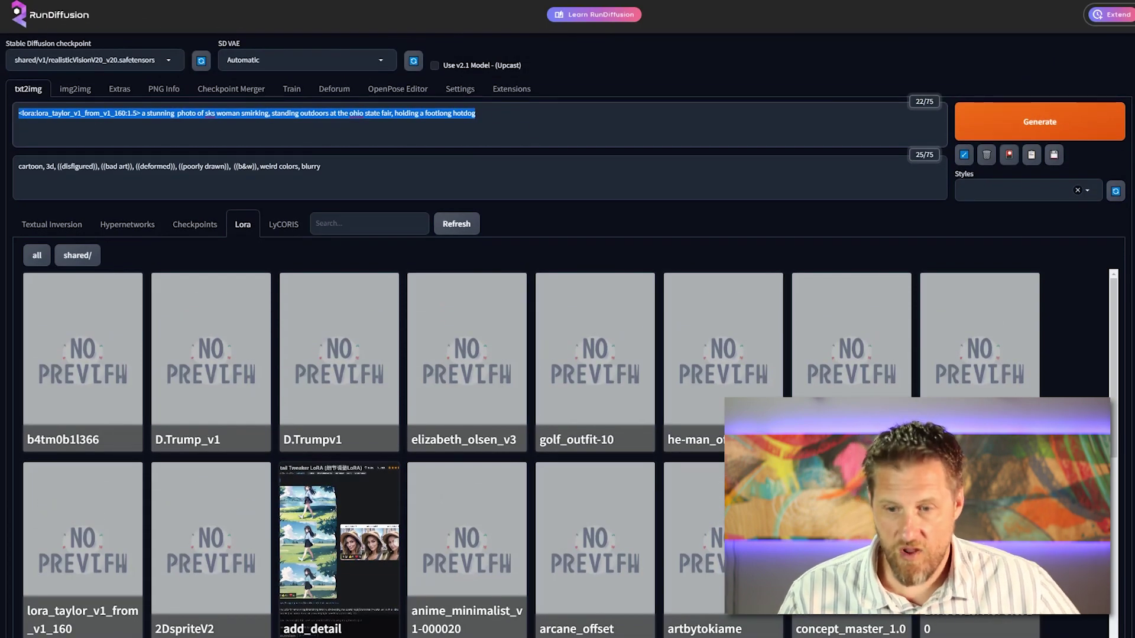
{"action": "key", "text": "ctrl+v"}
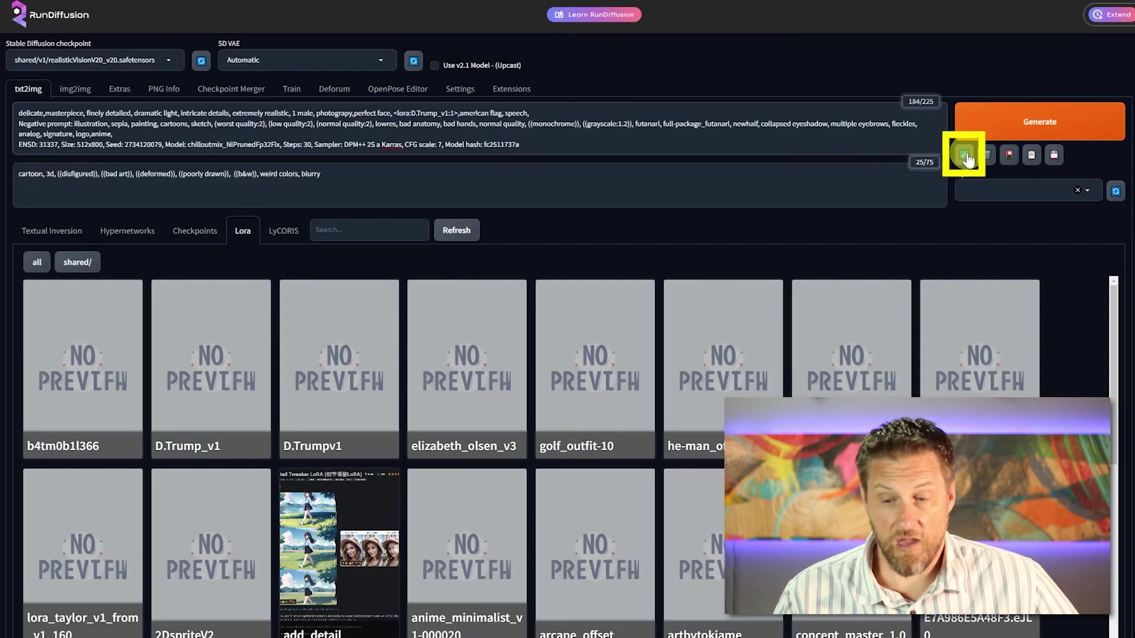
{"action": "left_click", "coordinate": [966, 156]}
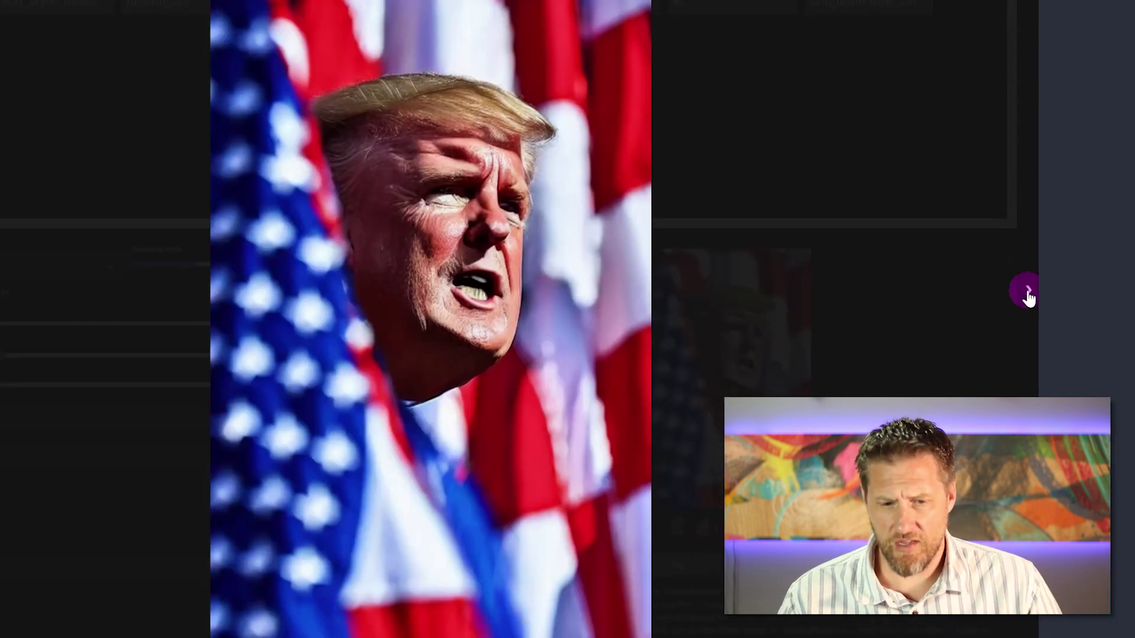
Step: Browse the generated flag-backed portraits and close the enlarged view
{"action": "left_click", "coordinate": [1027, 296]}
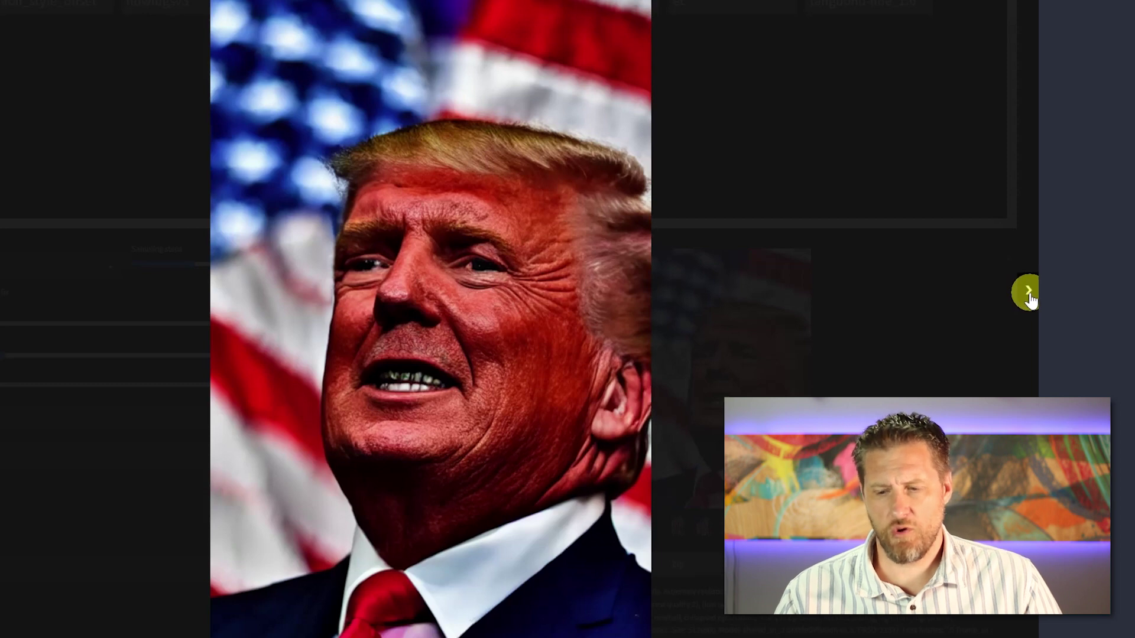
{"action": "left_click", "coordinate": [1027, 296]}
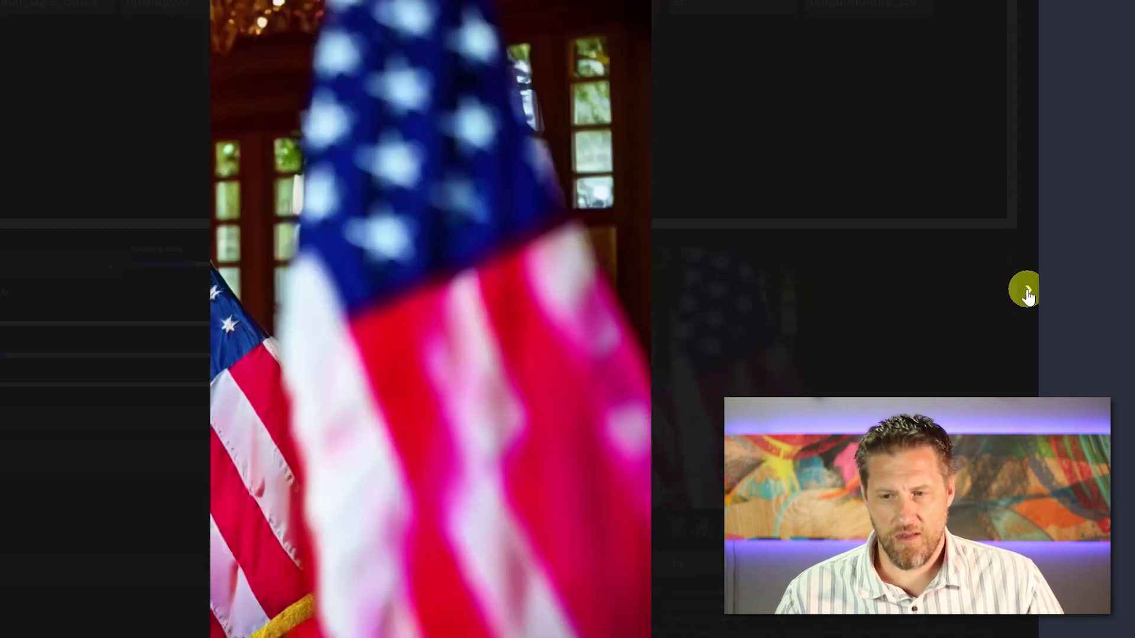
{"action": "left_click", "coordinate": [917, 276]}
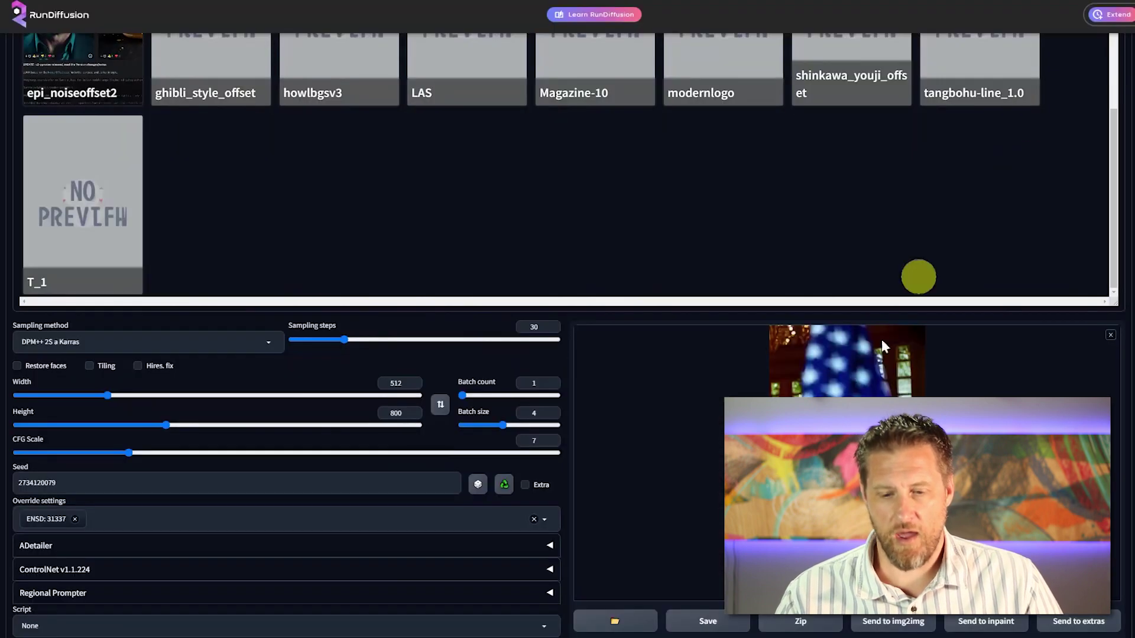
{"action": "scroll", "coordinate": [626, 471], "scroll_direction": "up", "scroll_amount": 10}
{"action": "left_click", "coordinate": [84, 183]}
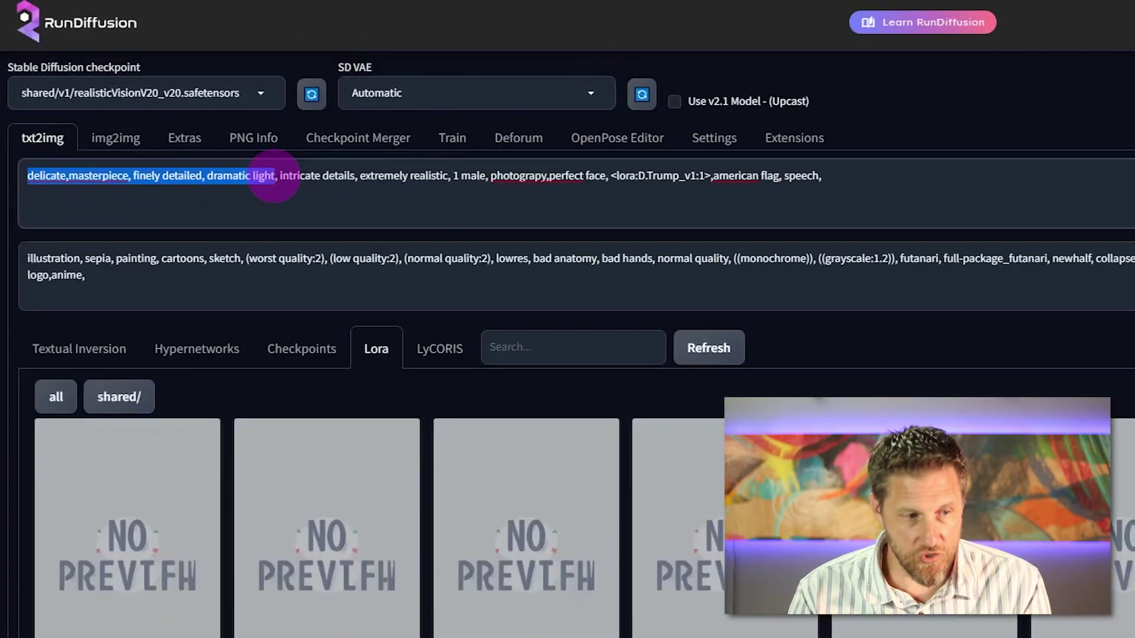
Step: Rewrite the prompt to 'donald trump sitting at a table, in a mcdonalds , fast food' with LoRA weight .8
{"action": "type", "text": "donald trump sitting at a ta"}
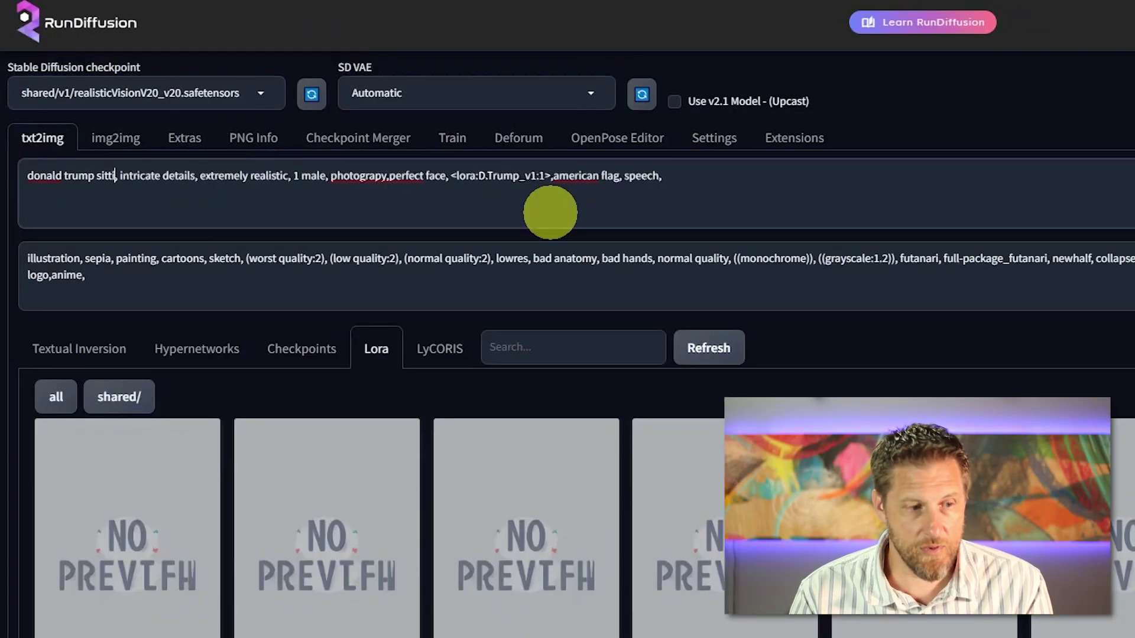
{"action": "type", "text": "ble, "}
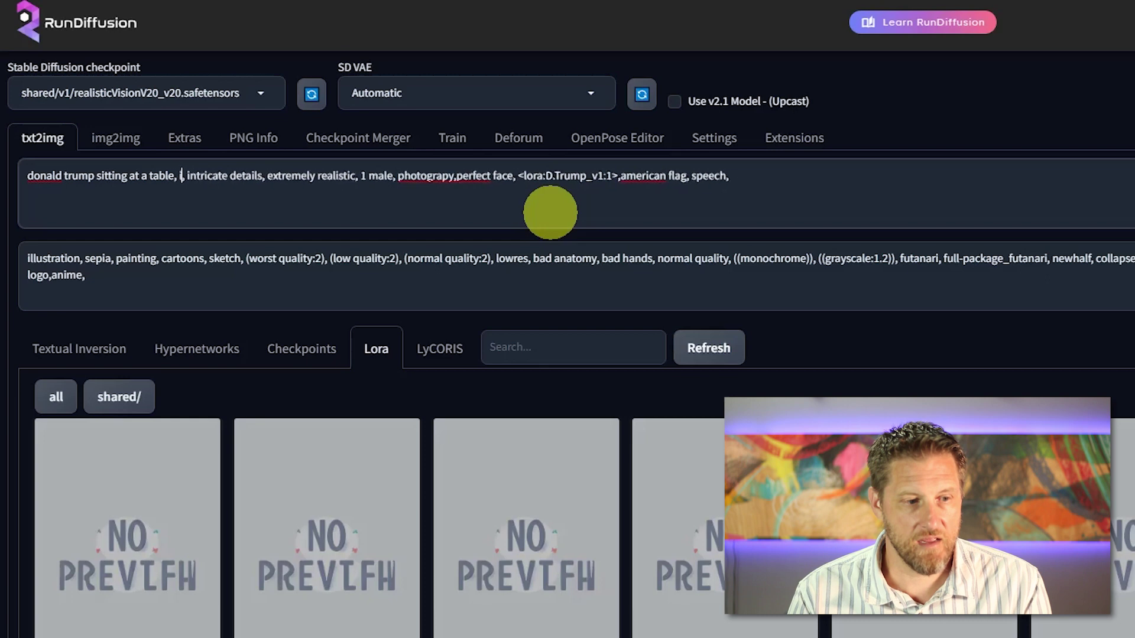
{"action": "type", "text": "in a mcdonalds , fast foo"}
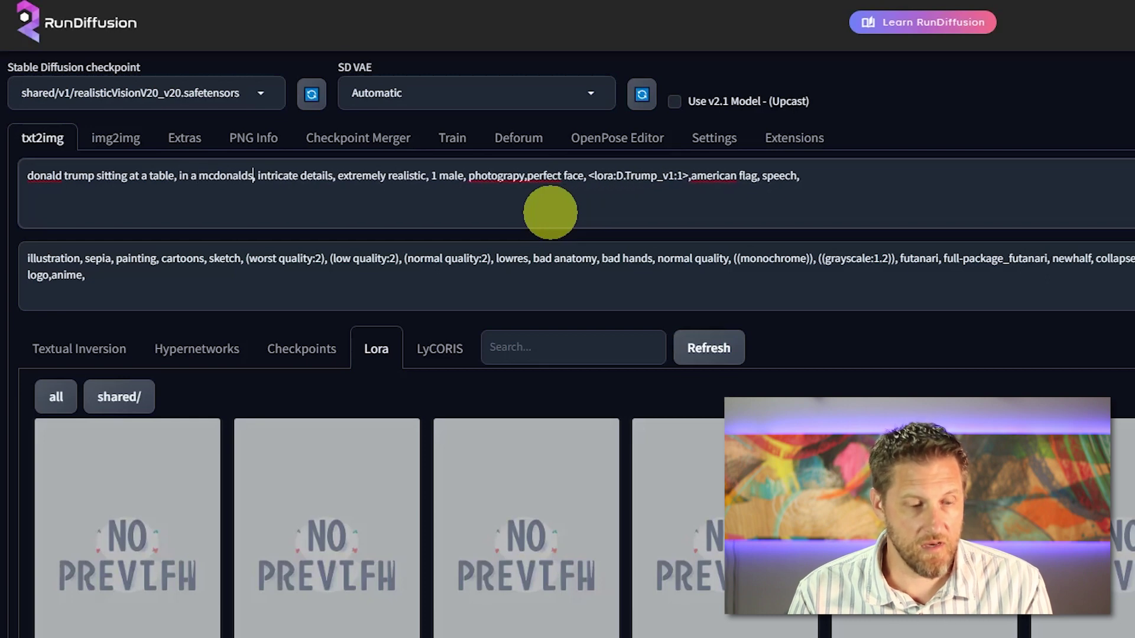
{"action": "type", "text": "d"}
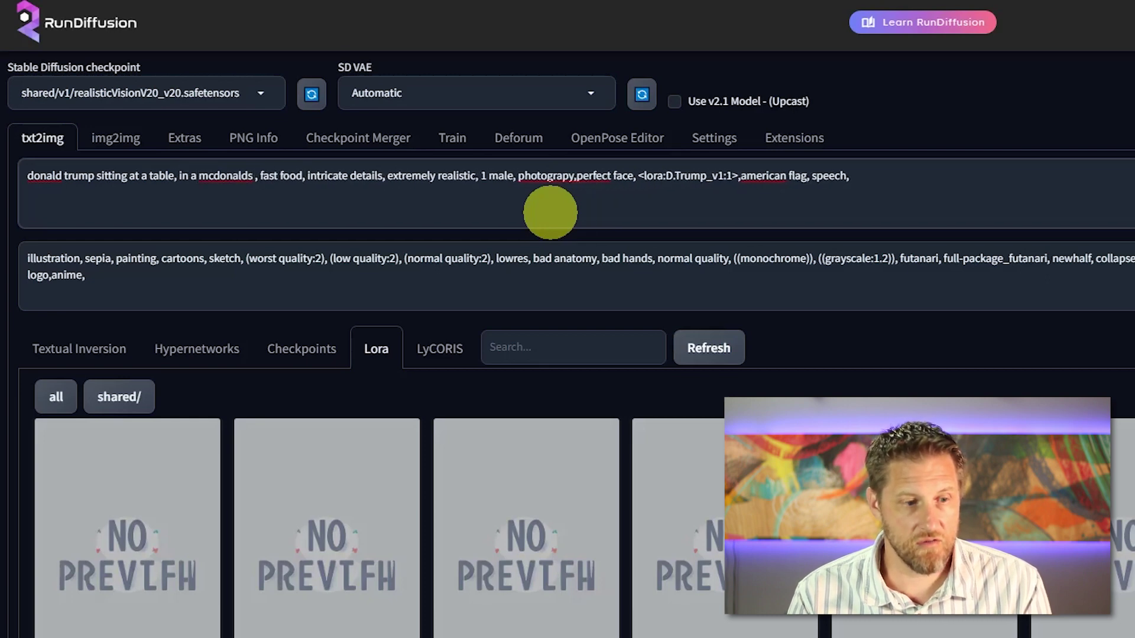
{"action": "left_click_drag", "start_coordinate": [869, 176], "coordinate": [740, 177]}
{"action": "left_click", "coordinate": [577, 177]}
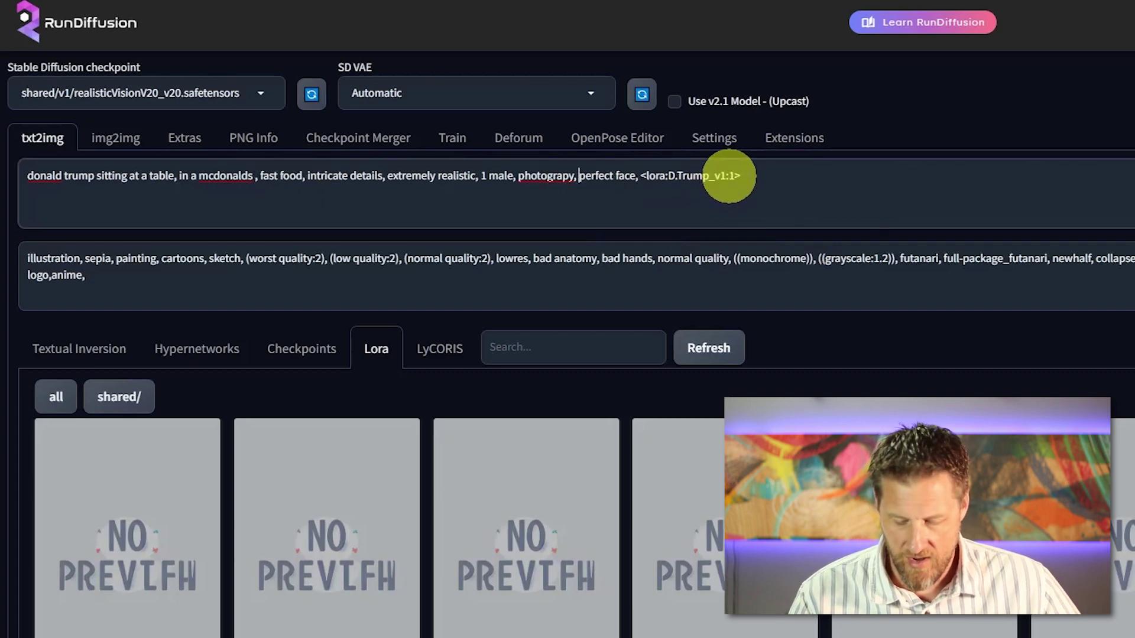
{"action": "double_click", "coordinate": [732, 176]}
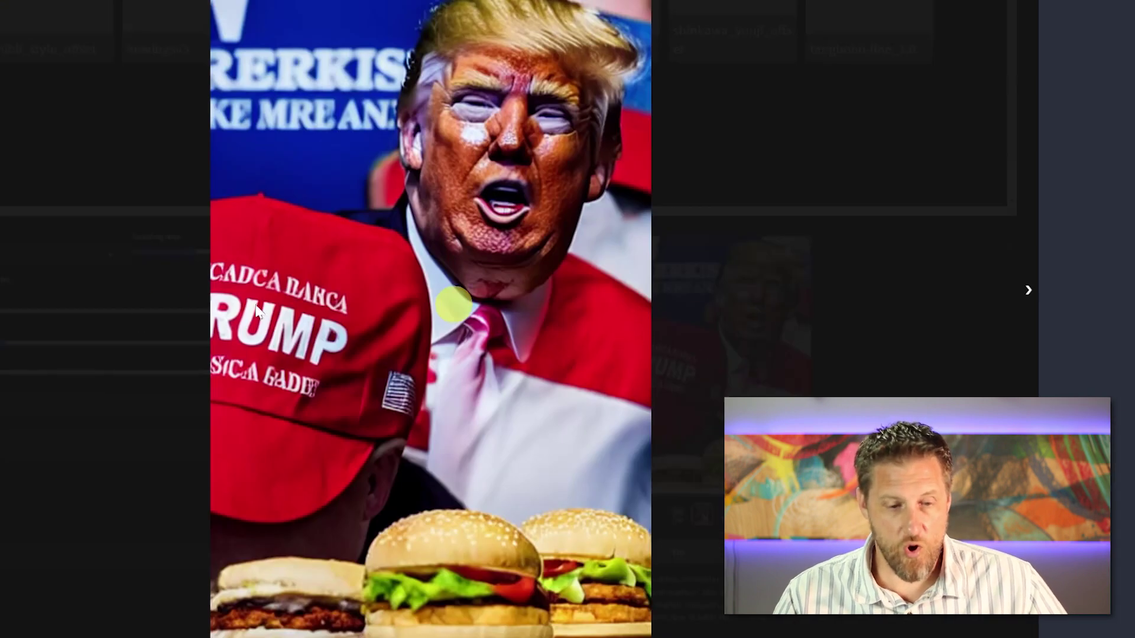
Step: Page through the generated fast-food images and close the full-size view
{"action": "left_click", "coordinate": [1027, 294]}
{"action": "left_click", "coordinate": [1027, 294]}
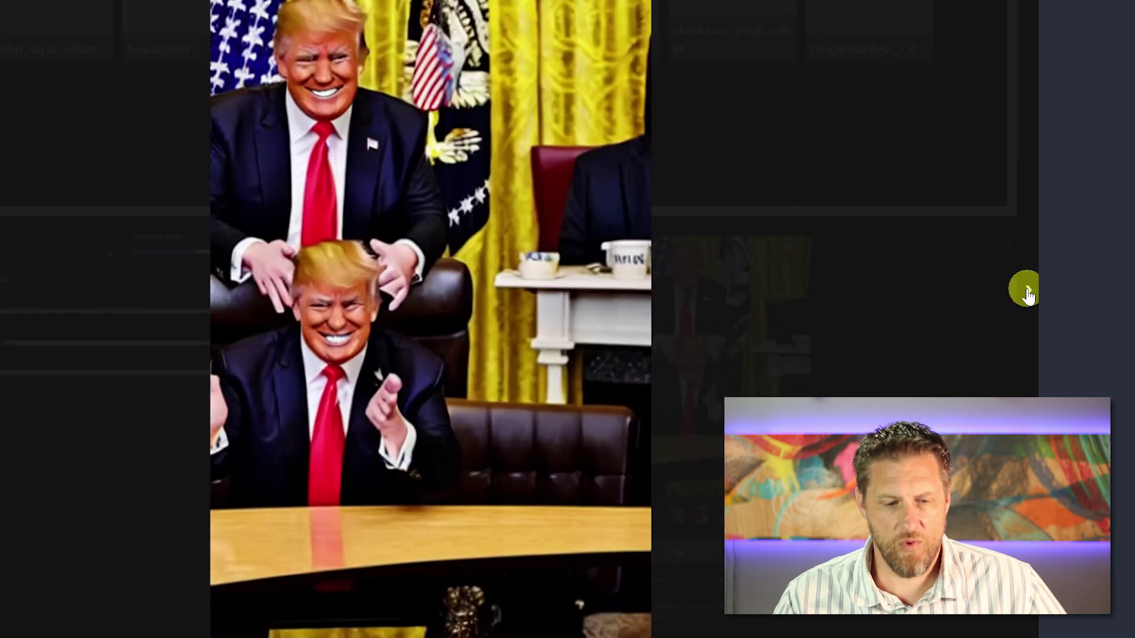
{"action": "left_click", "coordinate": [1027, 293]}
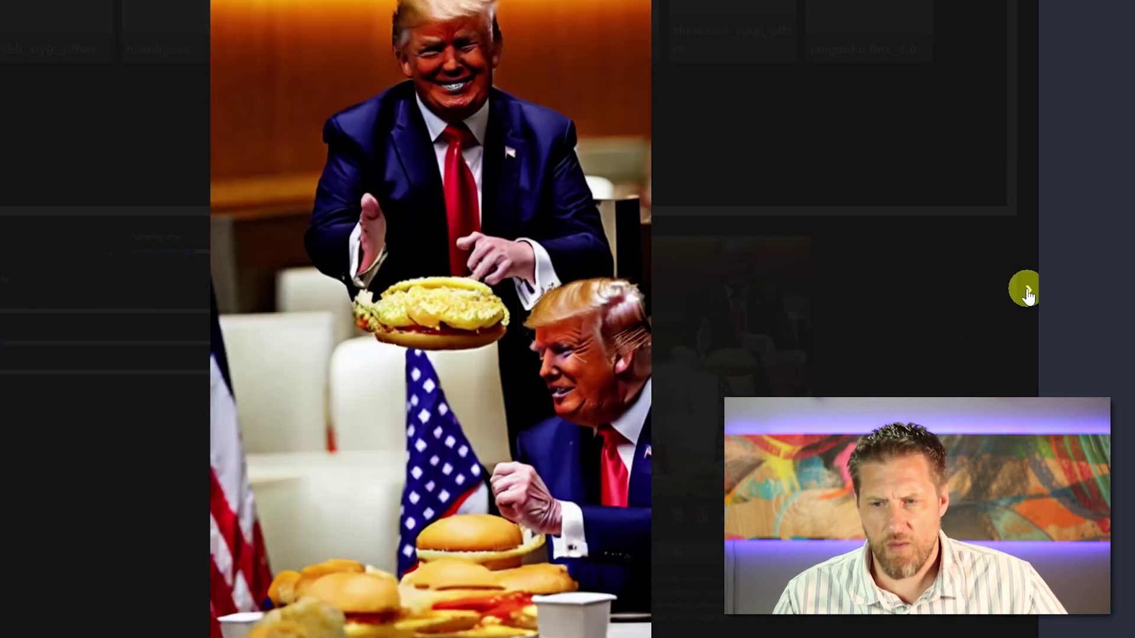
{"action": "left_click", "coordinate": [1062, 105]}
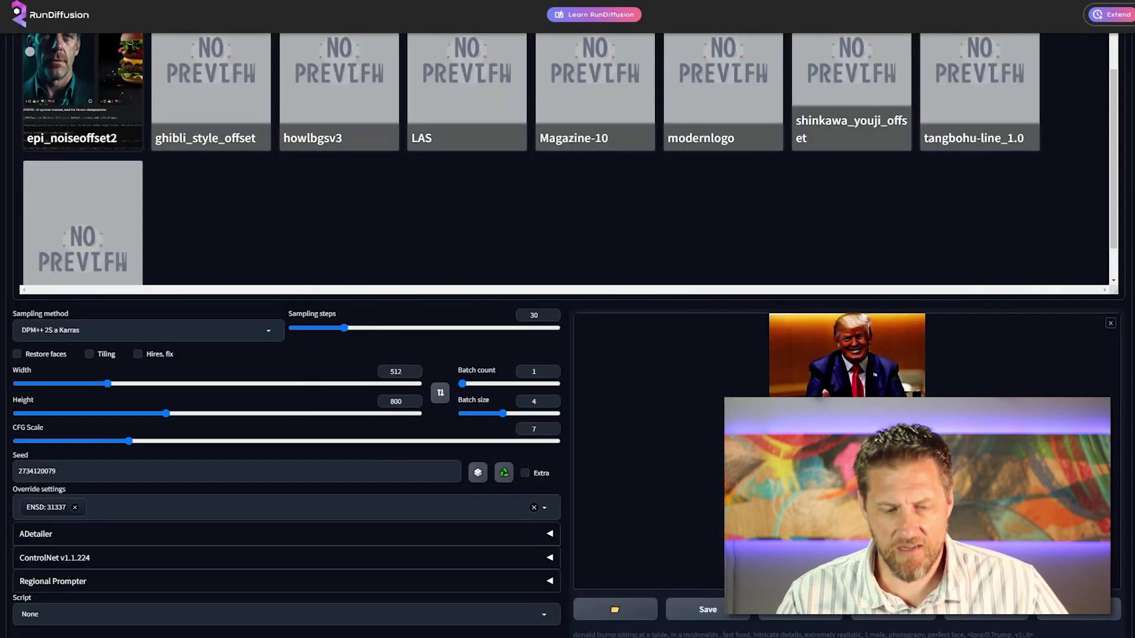
Step: Randomize the seed and delete '1 male' from the prompt
{"action": "left_click", "coordinate": [479, 473]}
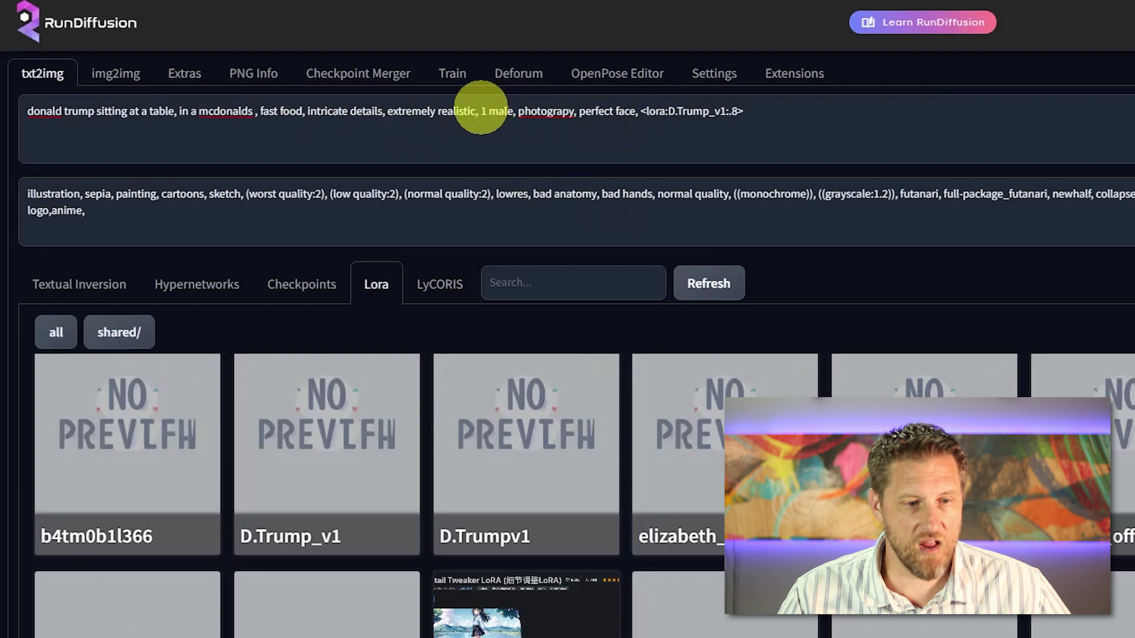
{"action": "left_click_drag", "start_coordinate": [480, 111], "coordinate": [519, 112]}
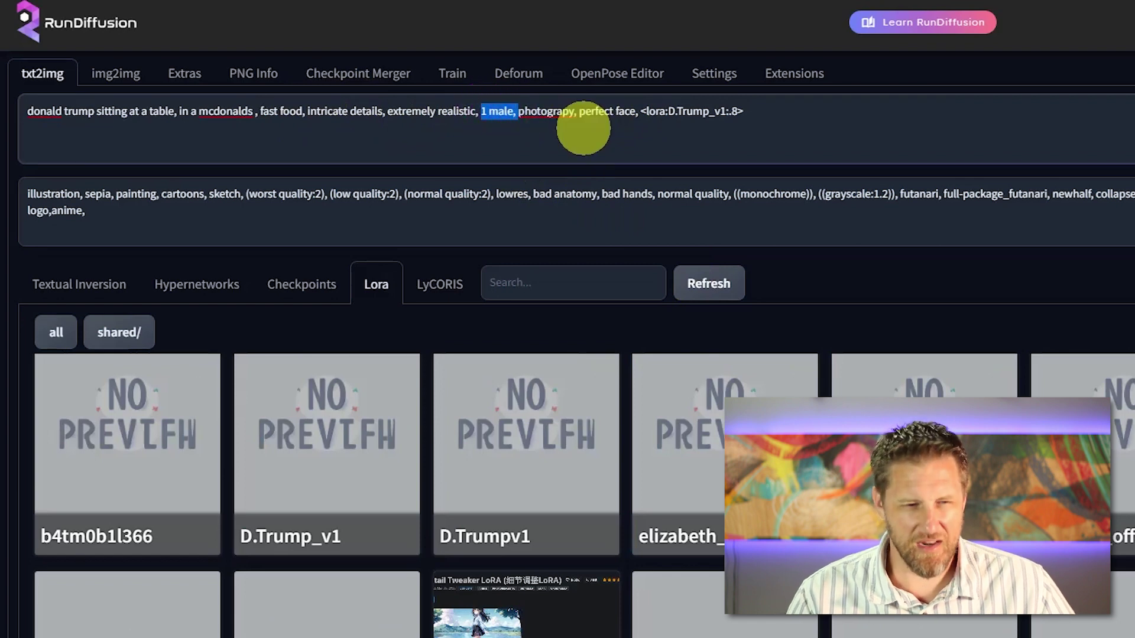
{"action": "key", "text": "BackSpace"}
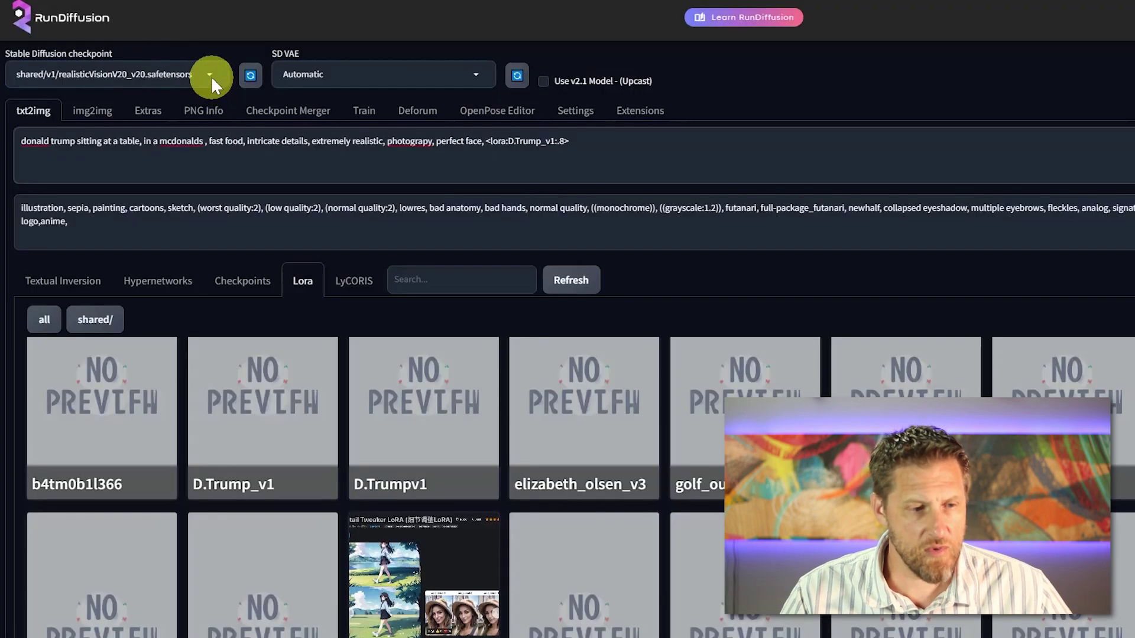
Step: Check the checkpoint list and page through the newly generated Trump images
{"action": "left_click", "coordinate": [211, 75]}
{"action": "scroll", "coordinate": [147, 118], "scroll_direction": "up", "scroll_amount": 5}
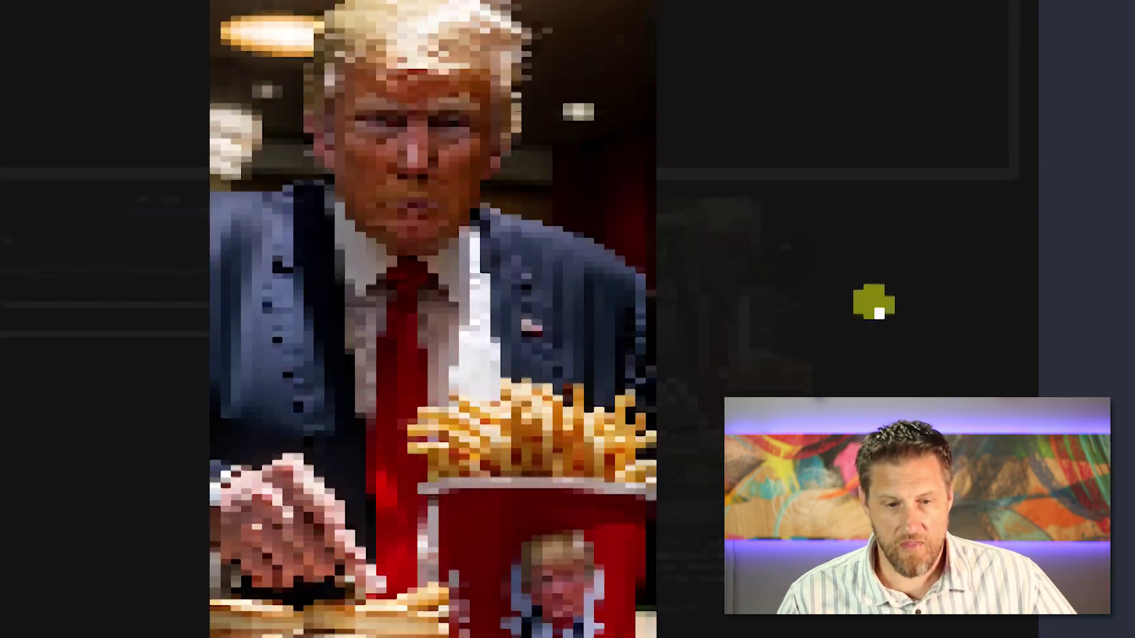
{"action": "left_click", "coordinate": [1029, 300]}
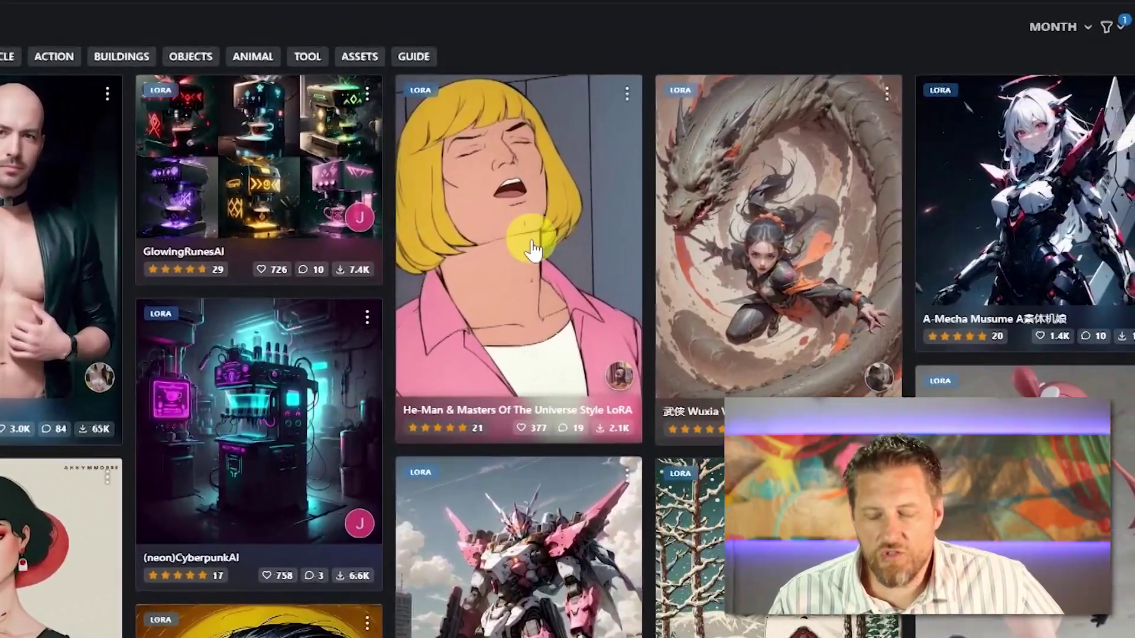
Step: Open the He-Man & Masters Of The Universe style LoRA and copy an example image's generation data
{"action": "left_click", "coordinate": [532, 245]}
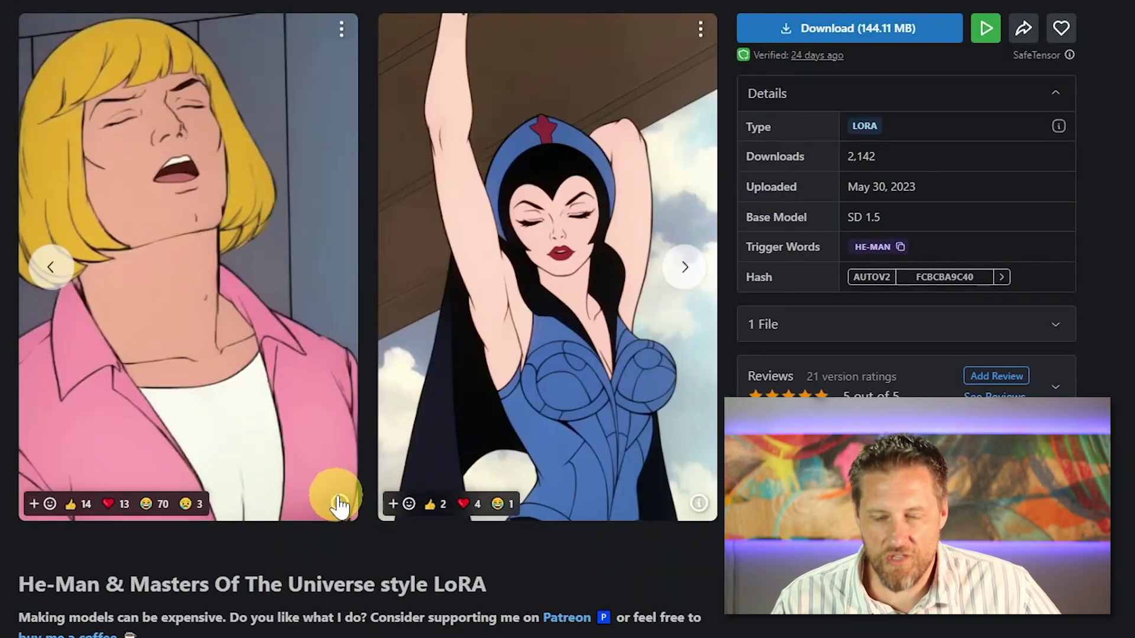
{"action": "left_click", "coordinate": [340, 503]}
{"action": "left_click", "coordinate": [159, 466]}
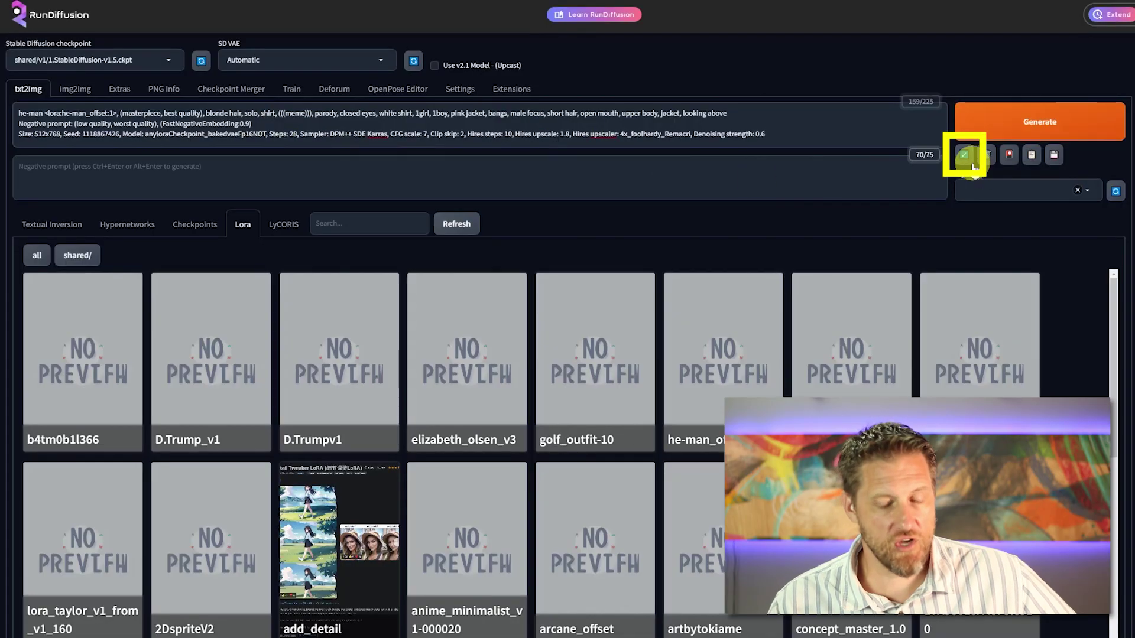
Step: Paste the copied generation data into the prompt fields and browse the generated He-Man images
{"action": "left_click", "coordinate": [969, 161]}
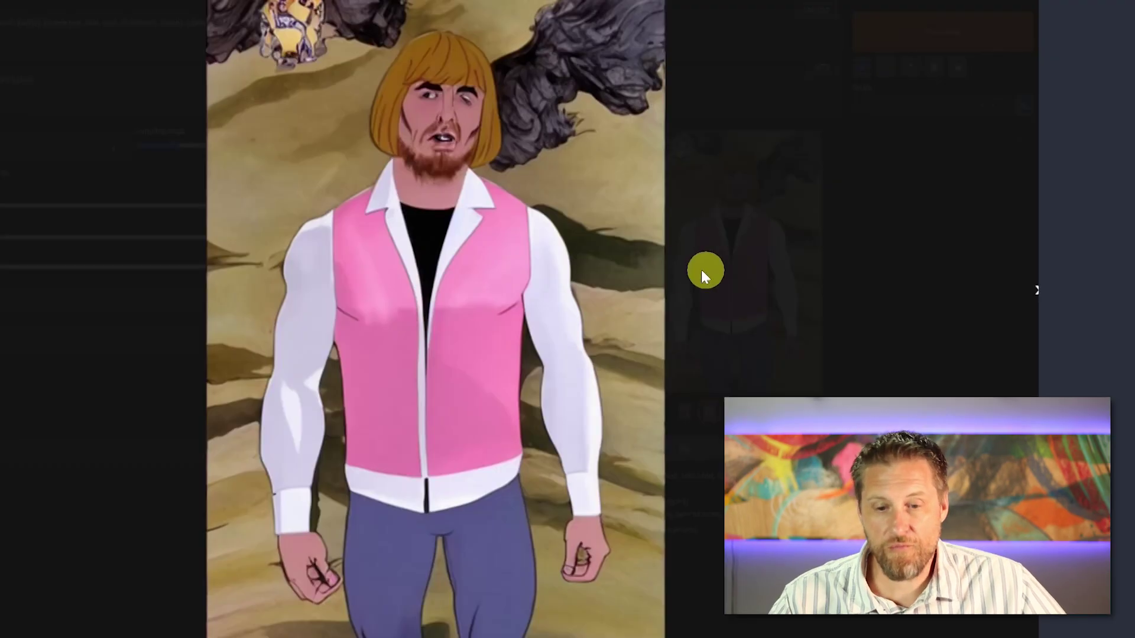
{"action": "left_click", "coordinate": [1034, 298]}
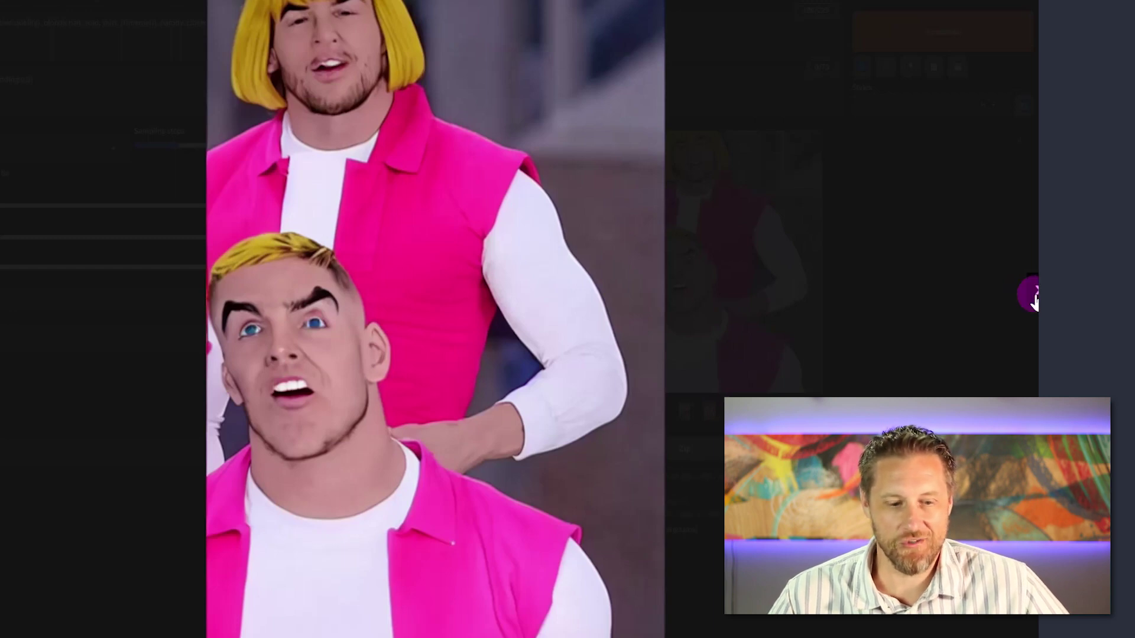
{"action": "left_click", "coordinate": [1034, 299]}
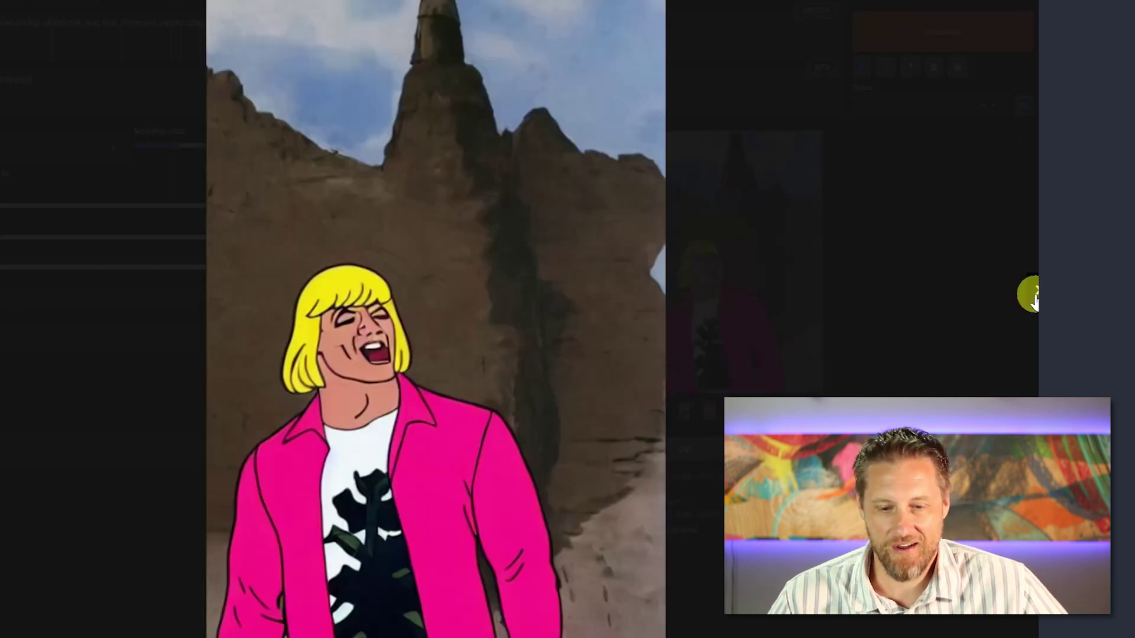
{"action": "left_click", "coordinate": [1034, 299]}
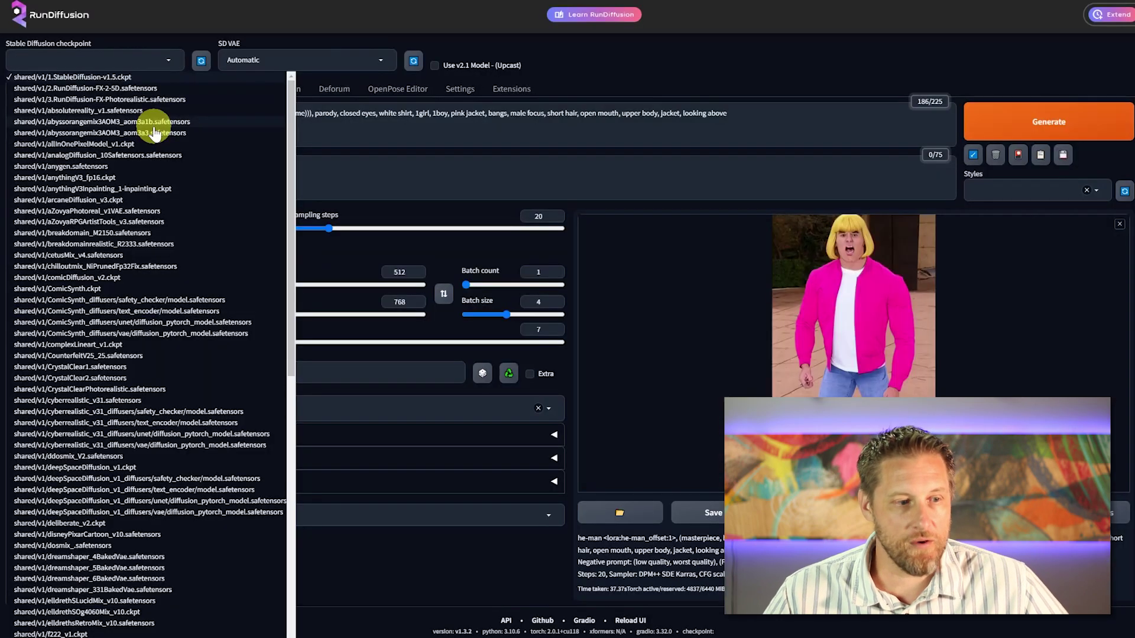
Step: Switch to anyloraCheckpoint, browse the cartoon He-Man results, then filter Civitai models to vehicles
{"action": "type", "text": "lora"}
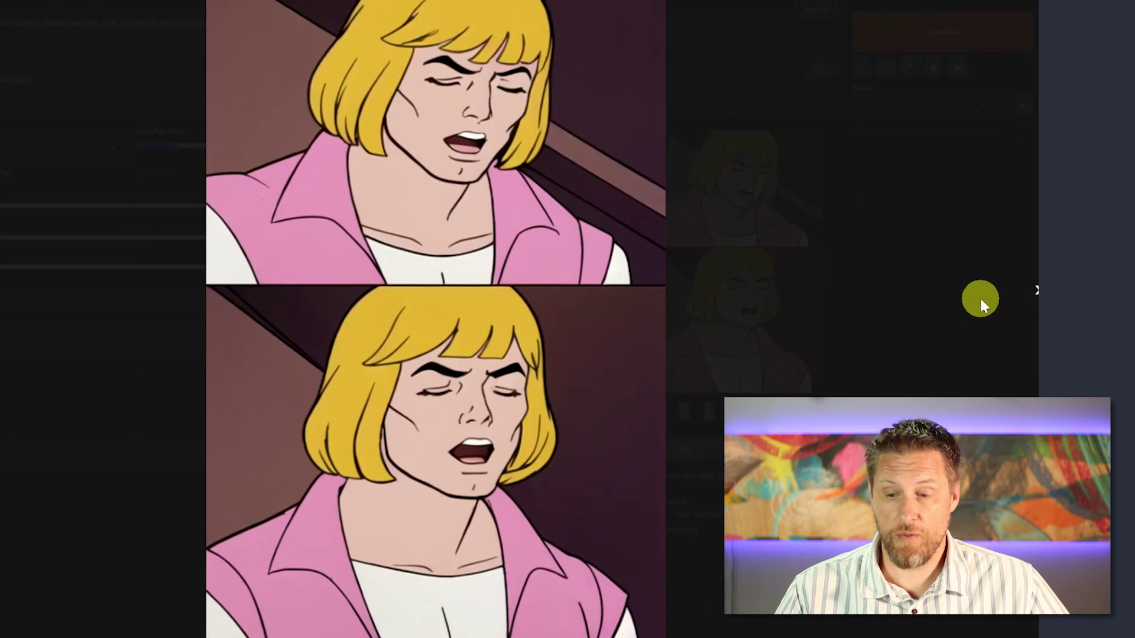
{"action": "left_click", "coordinate": [1031, 296]}
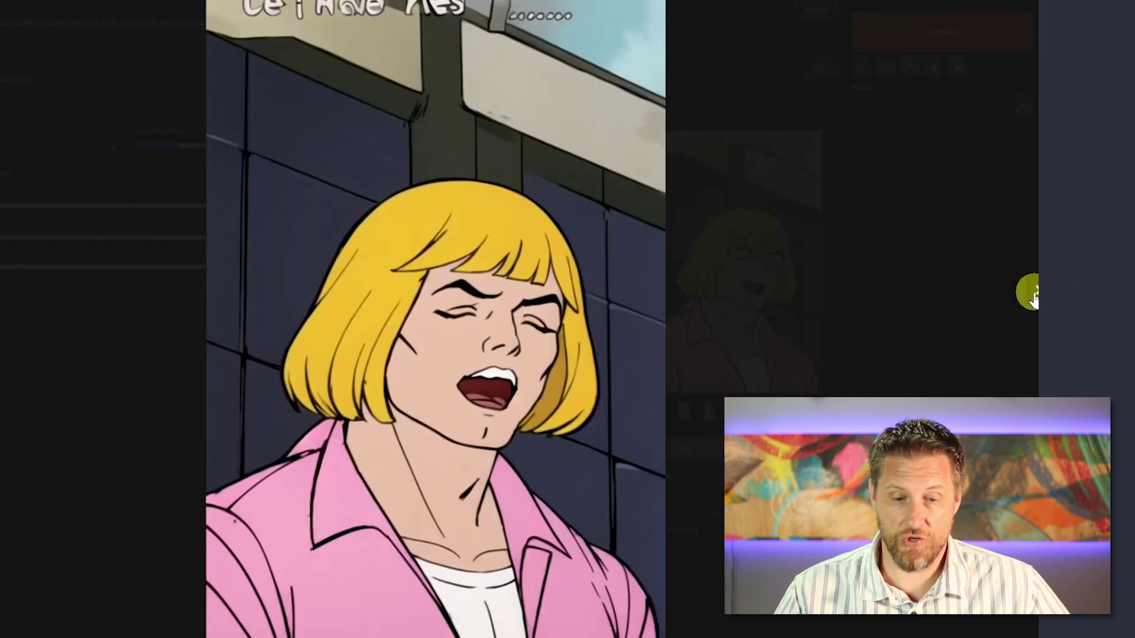
{"action": "left_click", "coordinate": [1032, 295]}
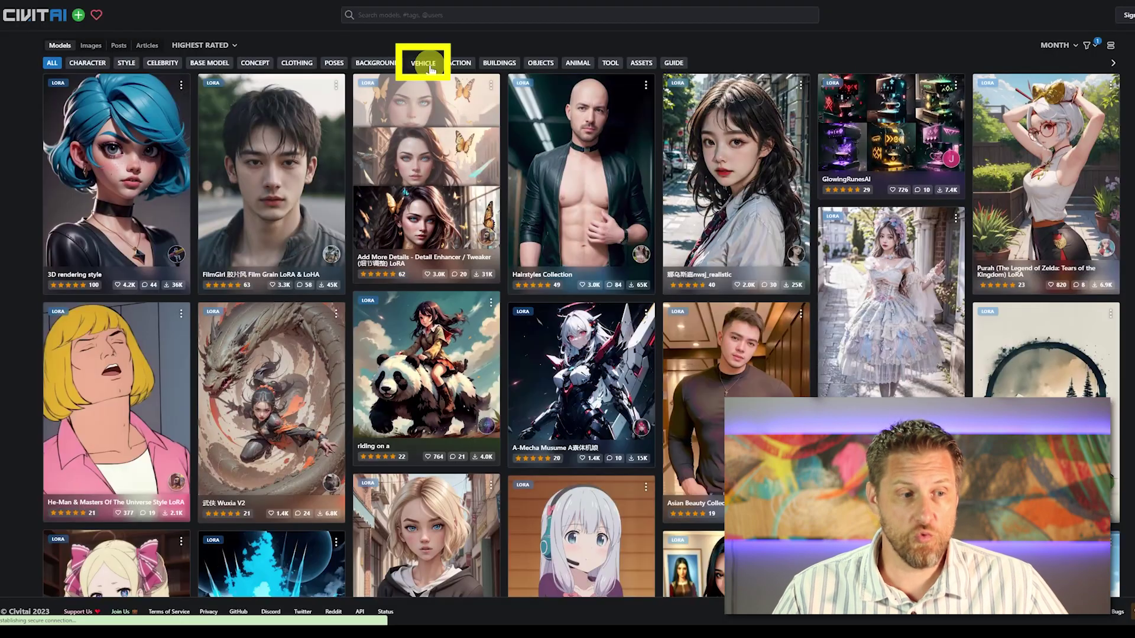
{"action": "left_click", "coordinate": [430, 67]}
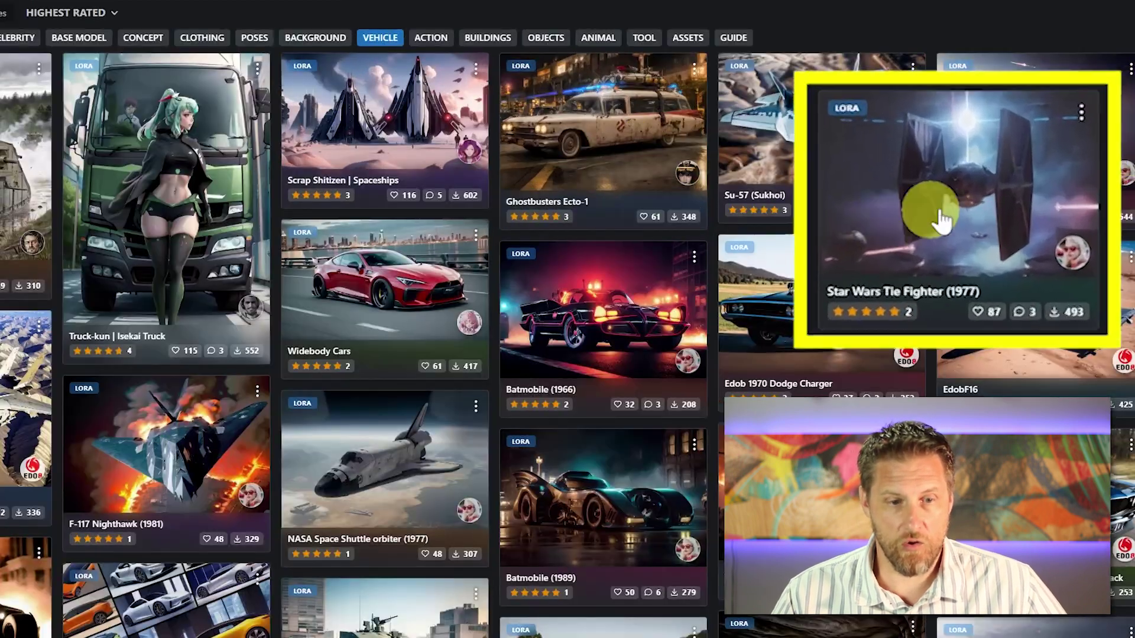
Step: Open the Star Wars Tie Fighter (1977) LoRA and page through its example images
{"action": "left_click", "coordinate": [946, 207]}
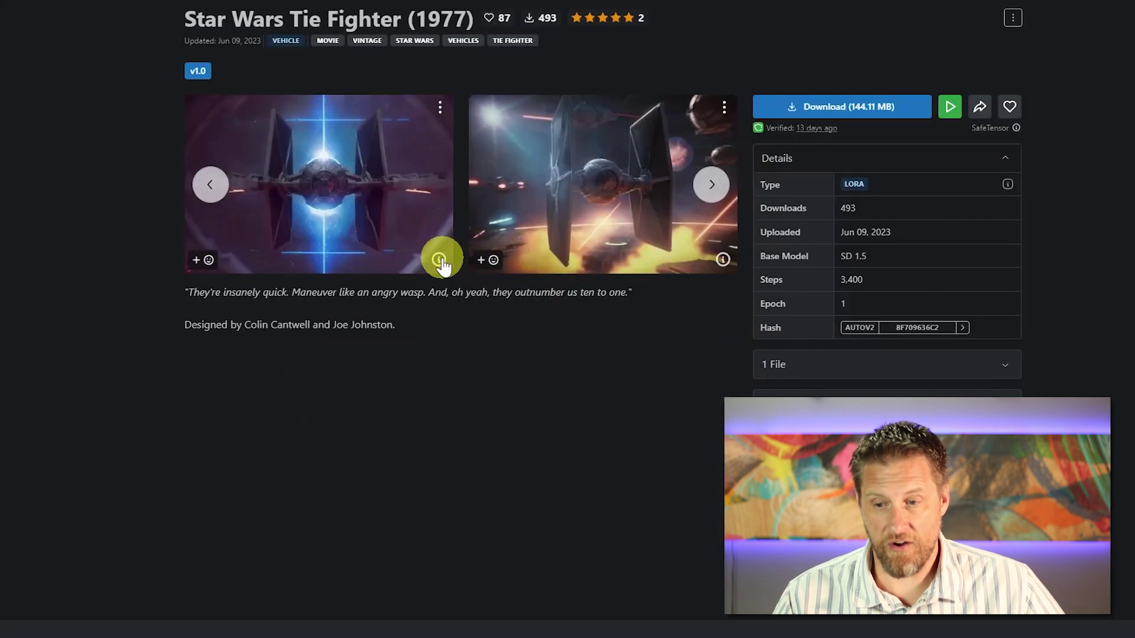
{"action": "left_click", "coordinate": [440, 260]}
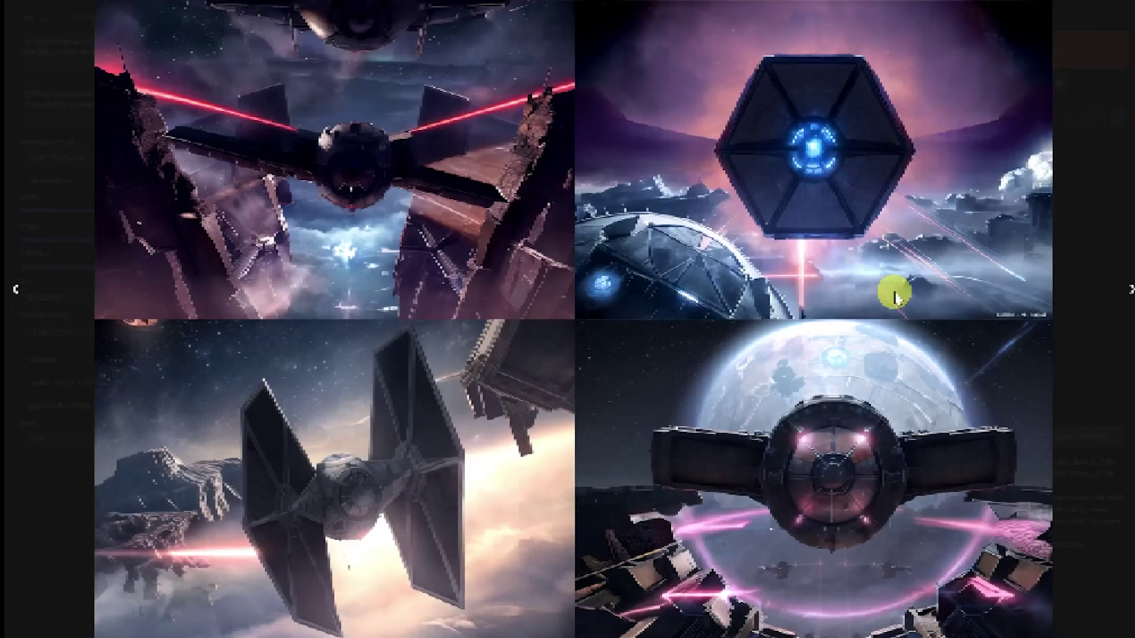
{"action": "left_click", "coordinate": [1130, 289]}
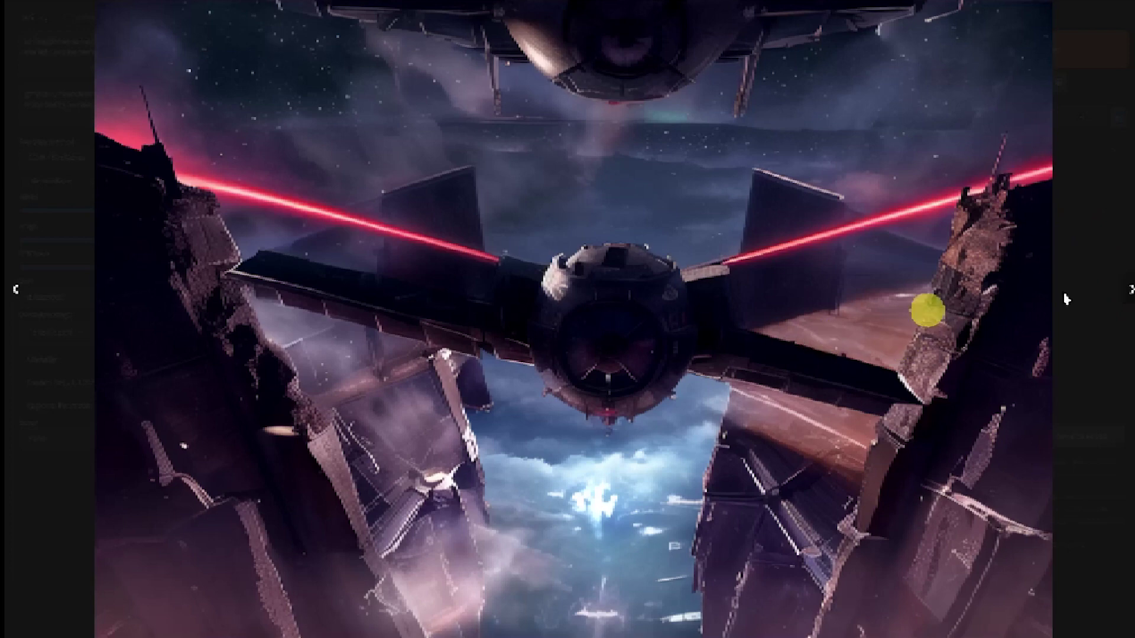
{"action": "left_click", "coordinate": [1127, 290]}
{"action": "left_click", "coordinate": [1127, 290]}
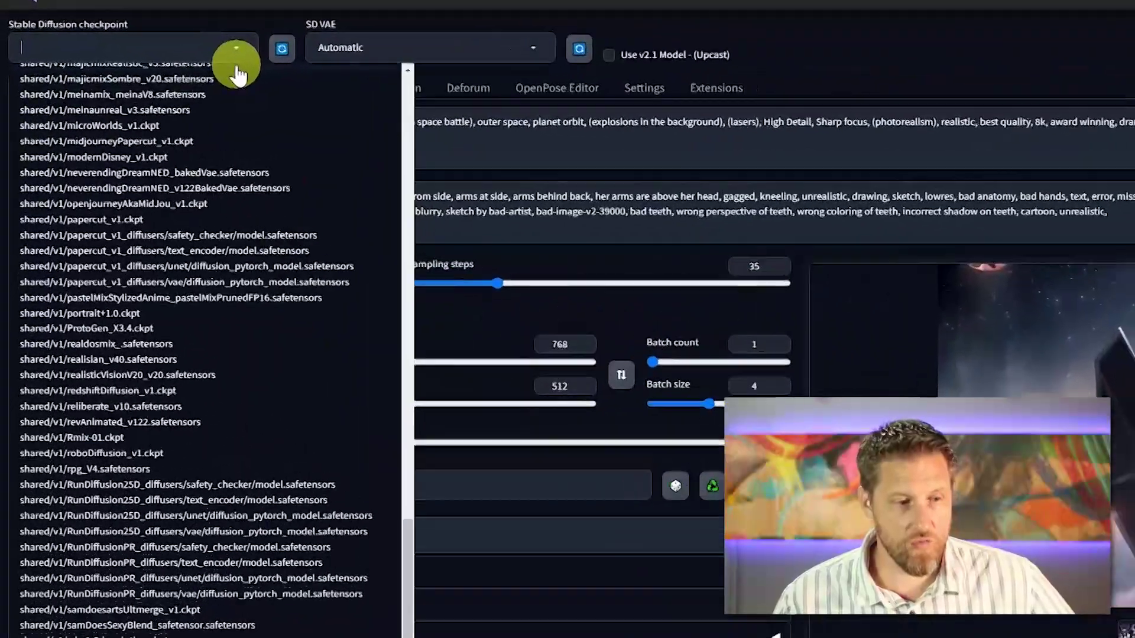
Step: Load the shared/v1/realisticVisionV20_v20 checkpoint and generate the Tie Fighter batch
{"action": "type", "text": "raea="}
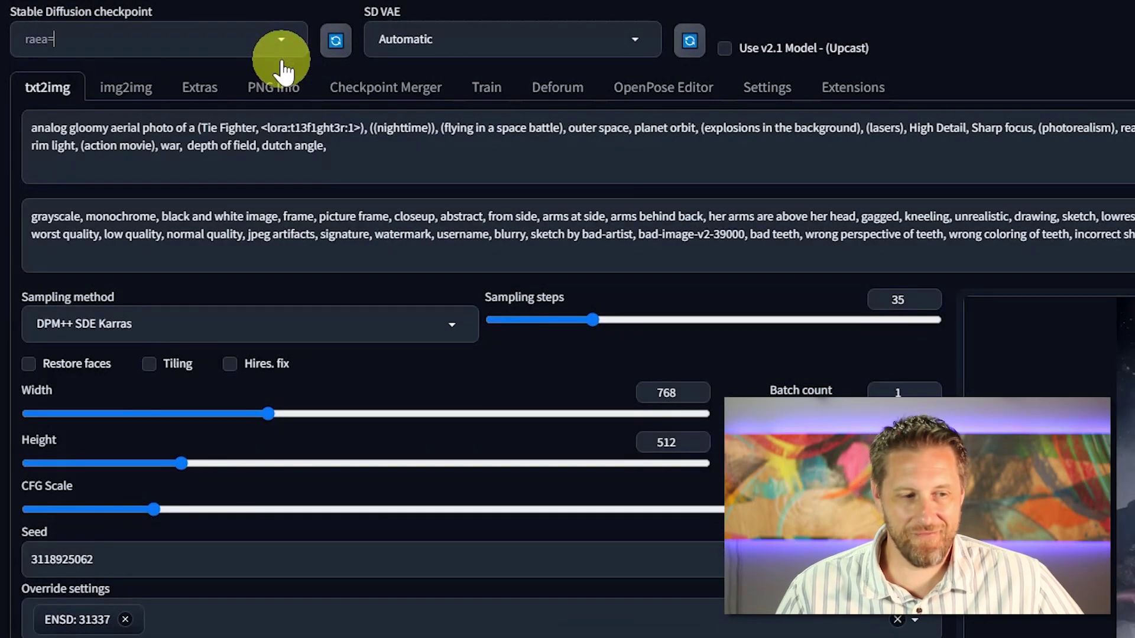
{"action": "key", "text": "BackSpace"}
{"action": "key", "text": "BackSpace"}
{"action": "key", "text": "BackSpace"}
{"action": "type", "text": "ea"}
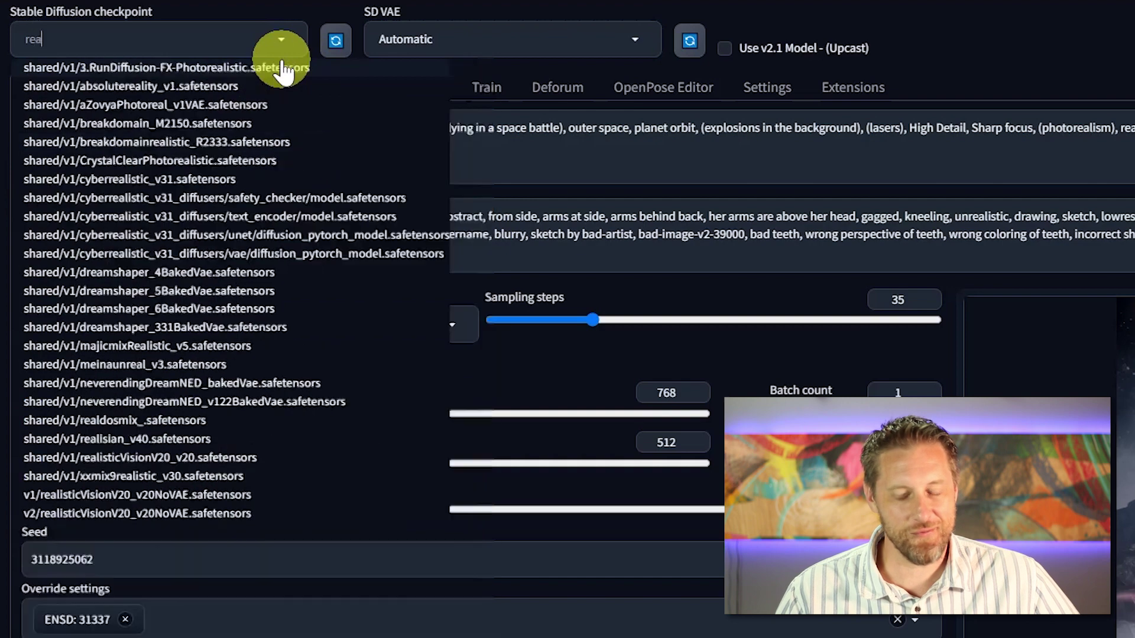
{"action": "type", "text": "lis"}
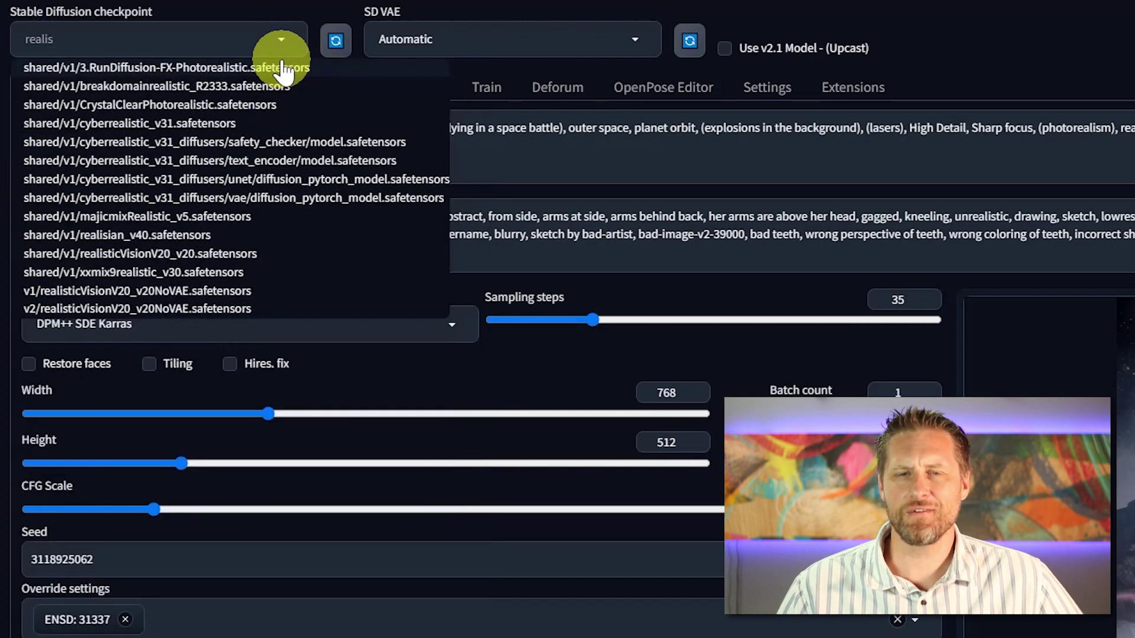
{"action": "left_click", "coordinate": [160, 254]}
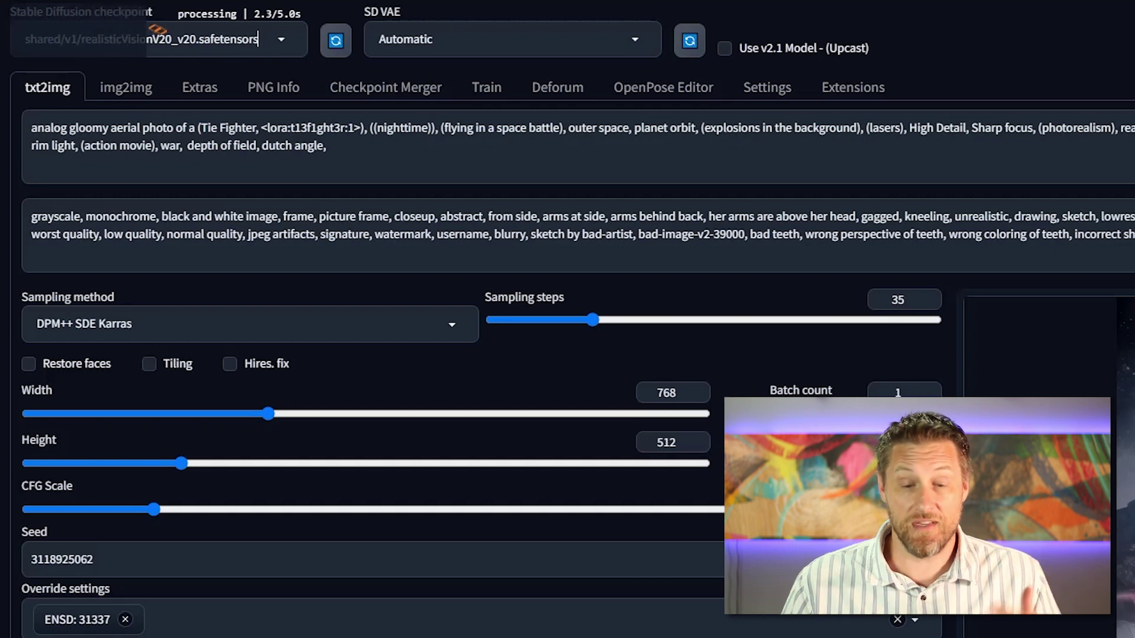
{"action": "key", "text": "ctrl+Return"}
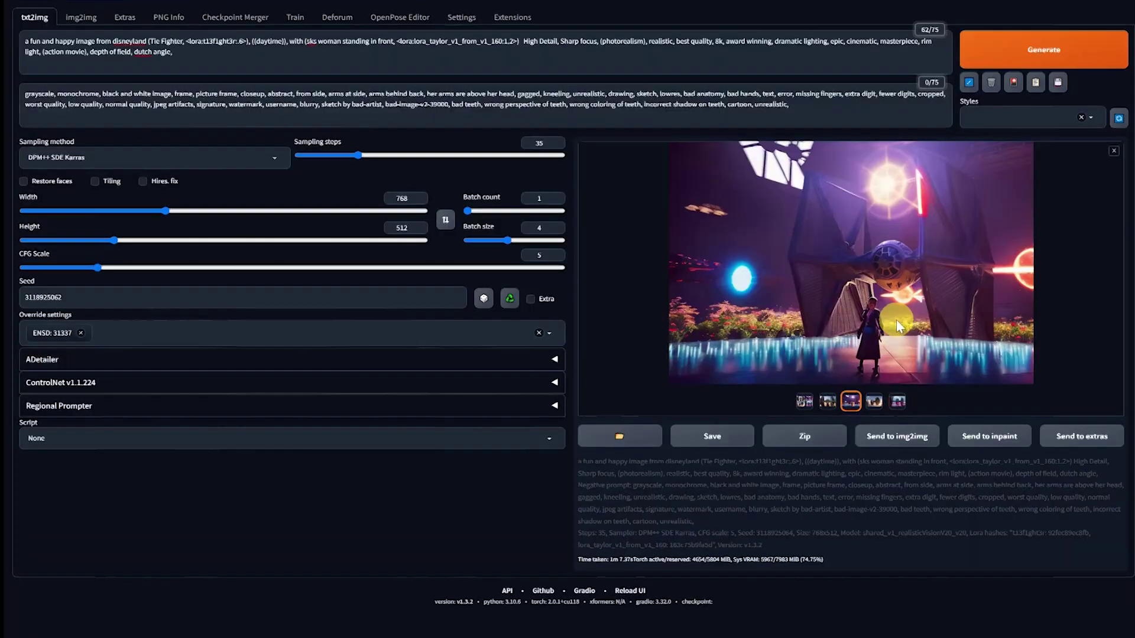
{"action": "left_click", "coordinate": [893, 325]}
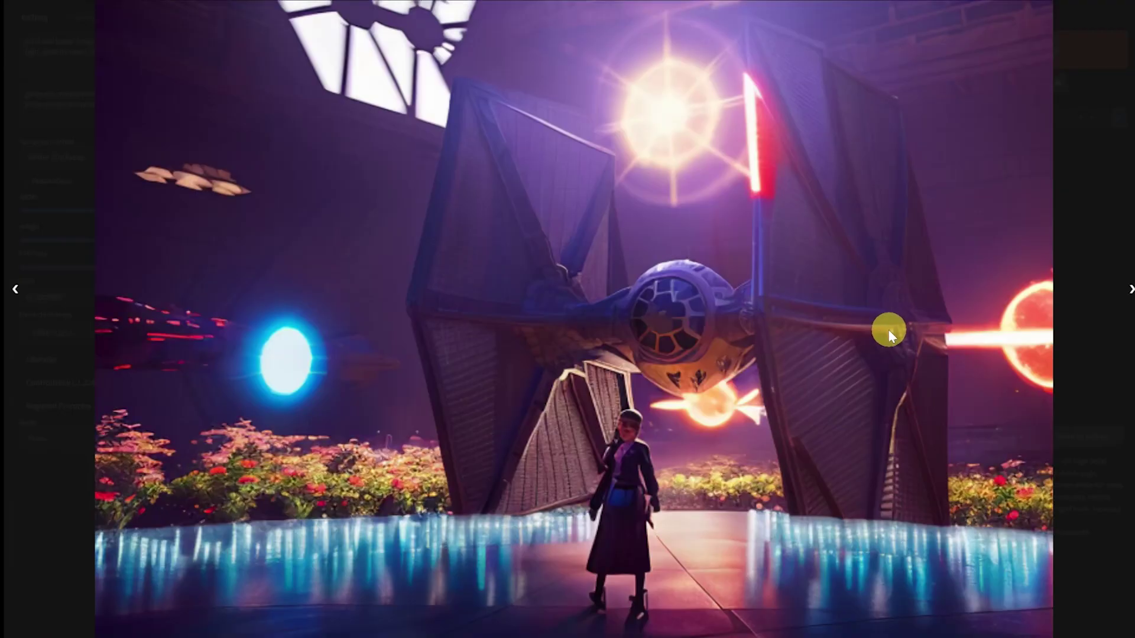
{"action": "left_click", "coordinate": [231, 250]}
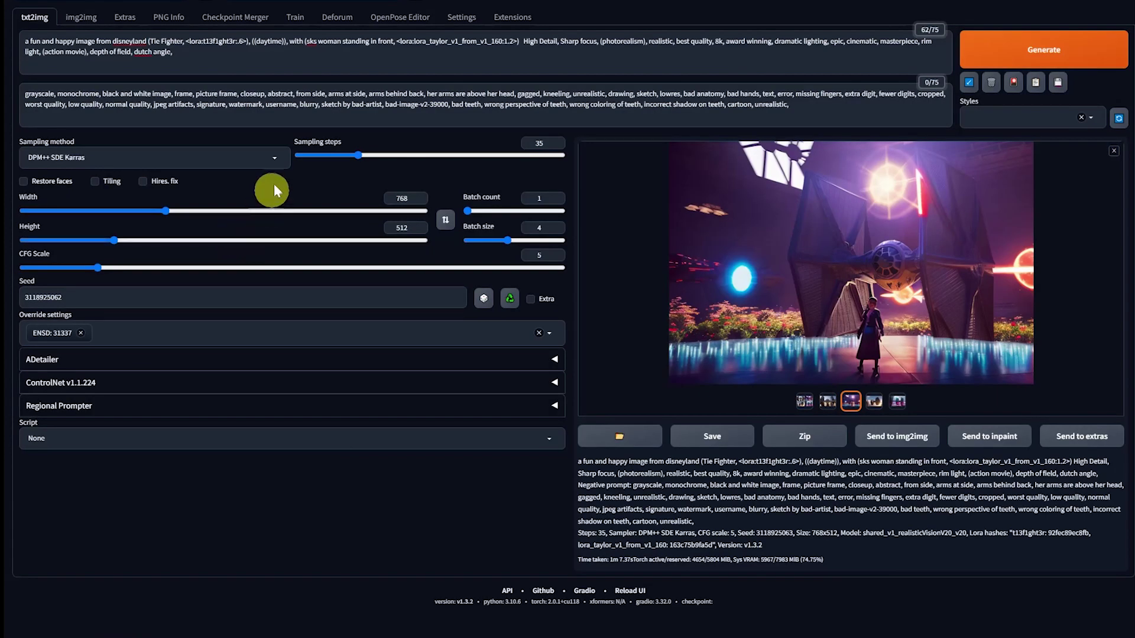